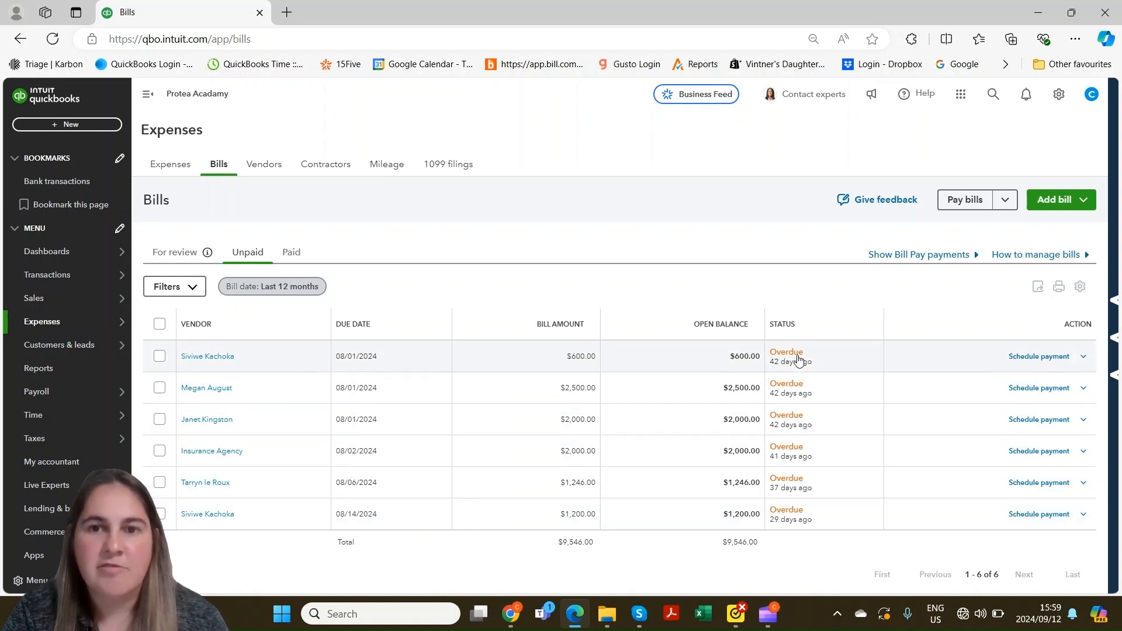
Open a mark-as-paid payment for the $600 bill due 08/01/2024 and check the available bank/credit accounts
{"action": "left_click", "coordinate": [522, 358]}
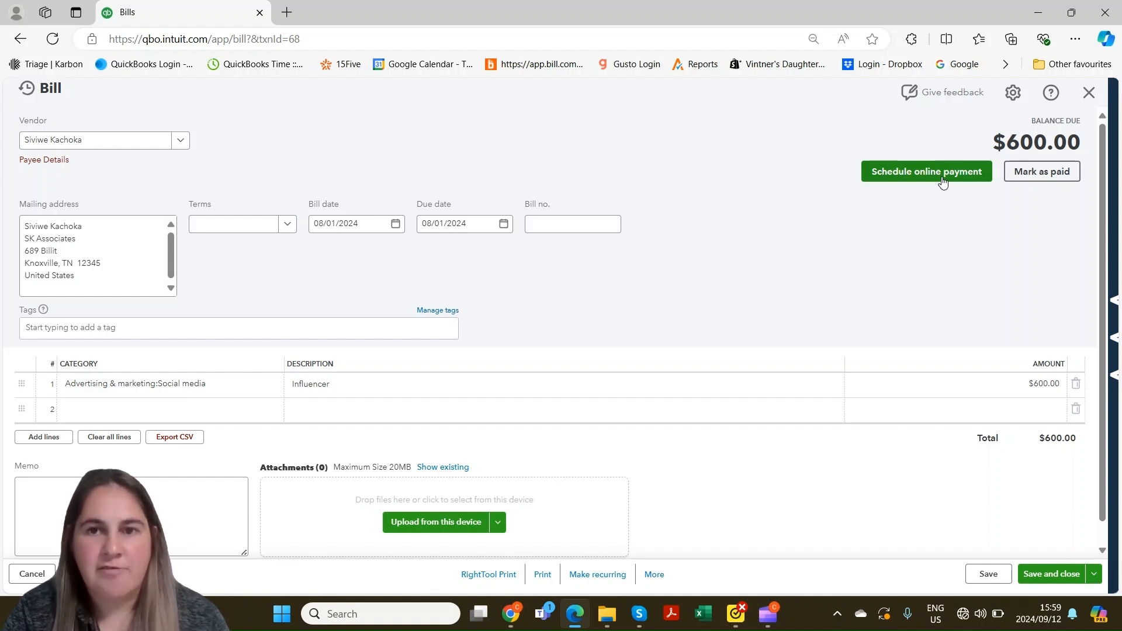
{"action": "left_click", "coordinate": [1045, 172]}
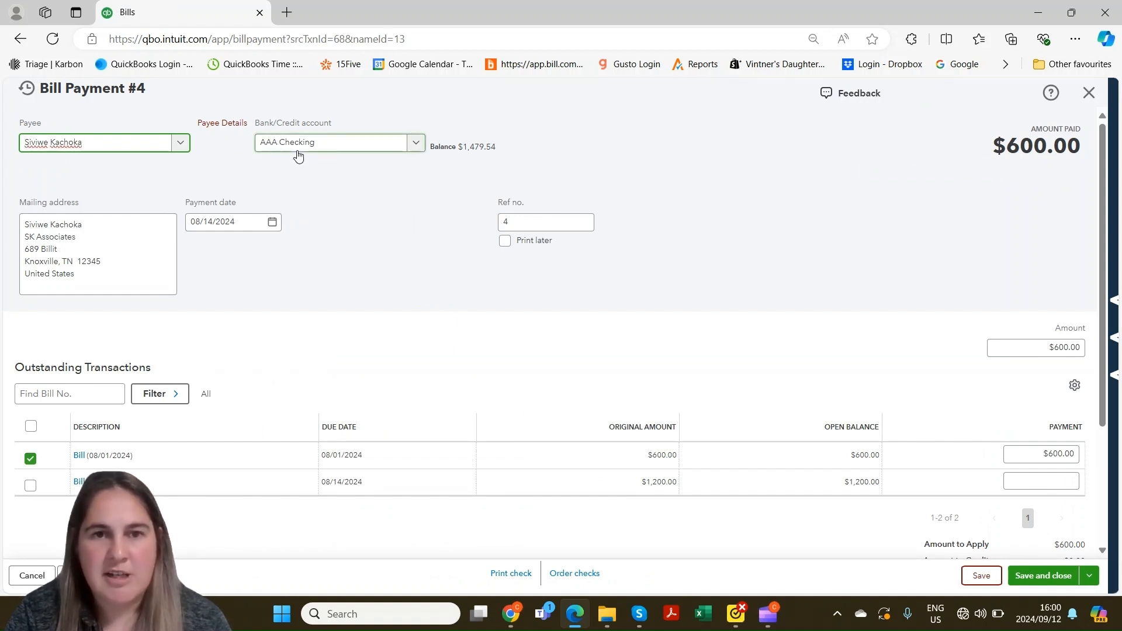
{"action": "left_click", "coordinate": [415, 145]}
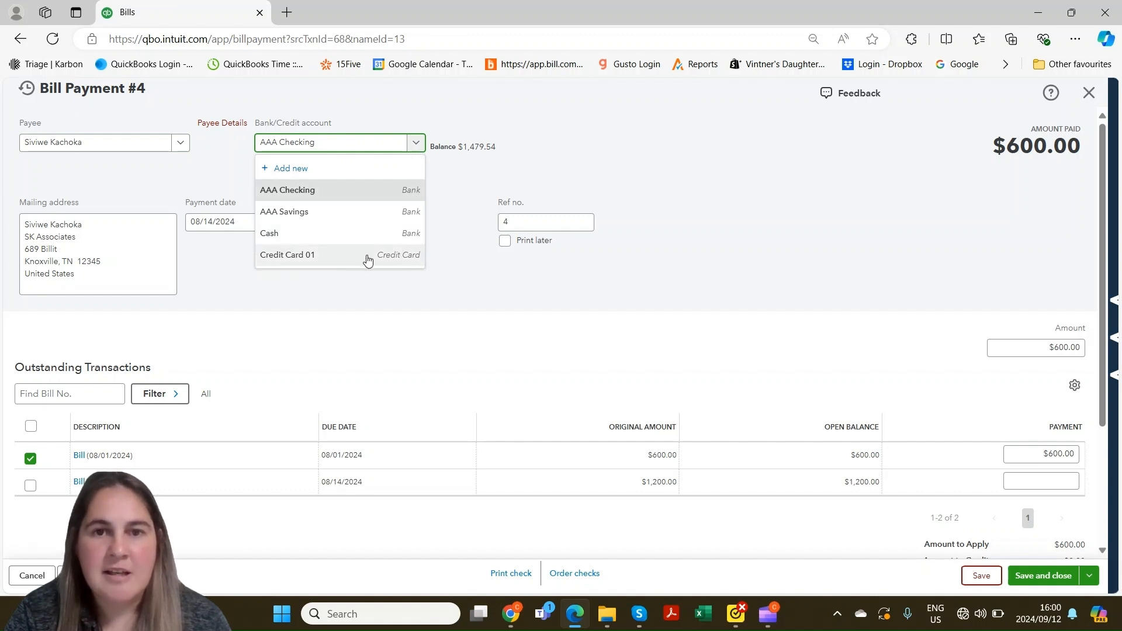
{"action": "left_click", "coordinate": [417, 146]}
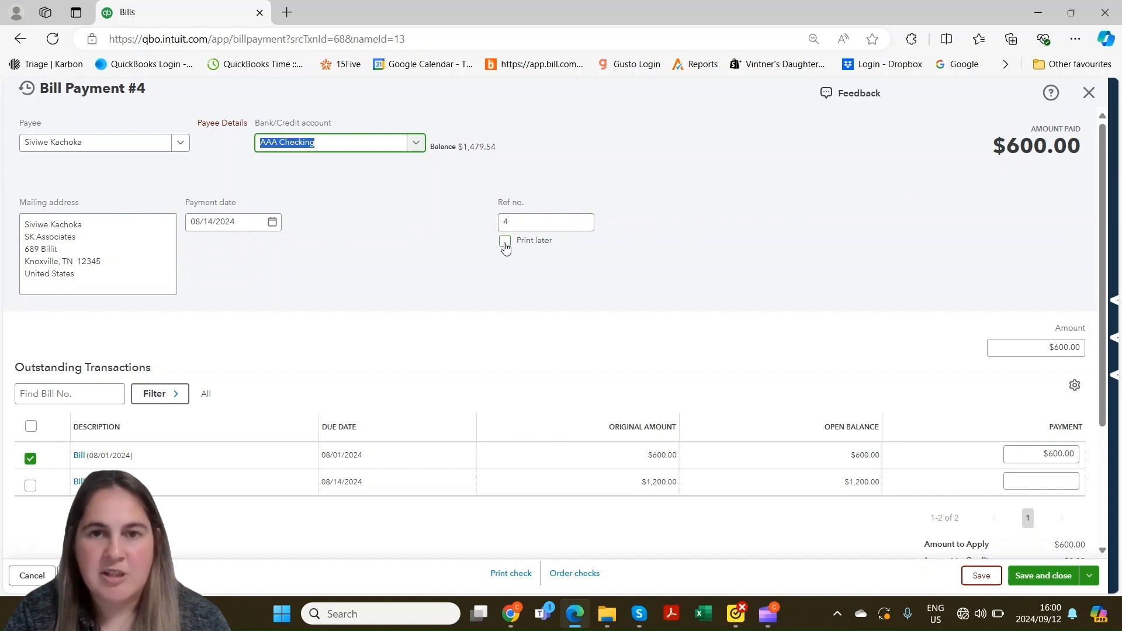
Include the 08/14/2024 bill in the payment and clear all the payment amounts
{"action": "left_click_drag", "start_coordinate": [1100, 266], "coordinate": [1102, 344]}
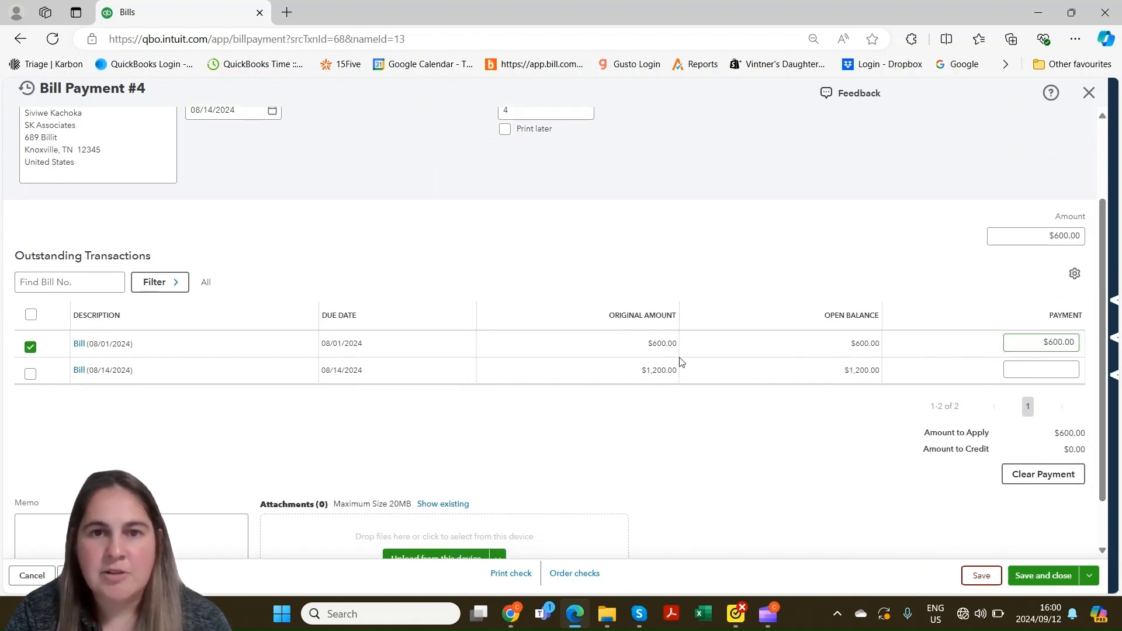
{"action": "left_click", "coordinate": [30, 373]}
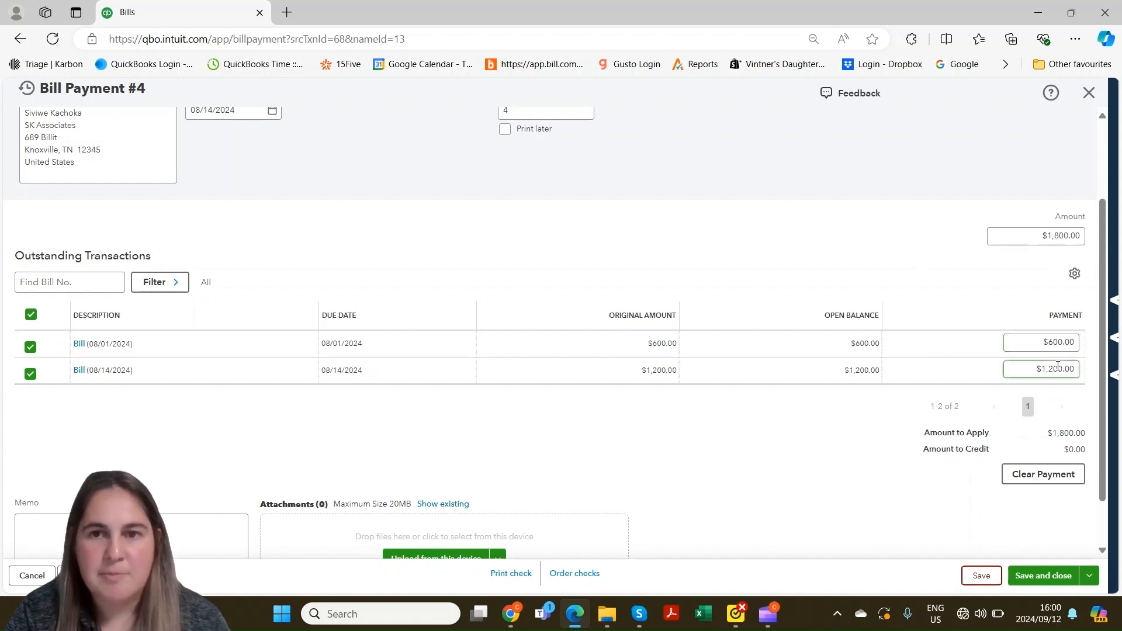
{"action": "left_click", "coordinate": [1072, 474]}
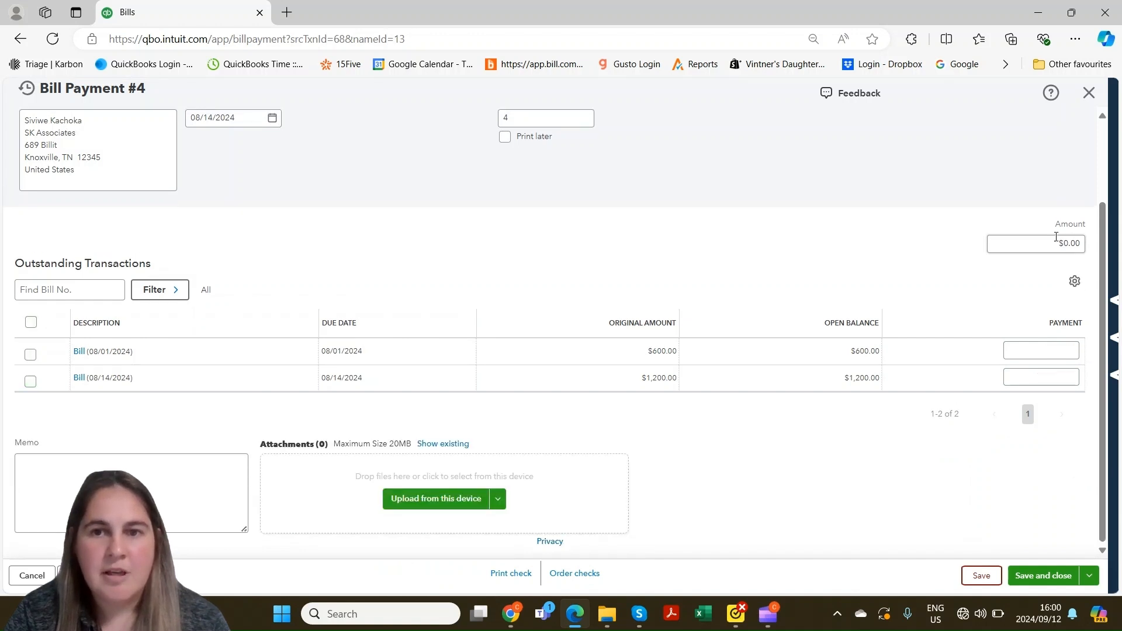
Enter a partial payment of 300 for the 08/01/2024 bill
{"action": "left_click", "coordinate": [1040, 351]}
{"action": "type", "text": "300"}
{"action": "key", "text": "Tab"}
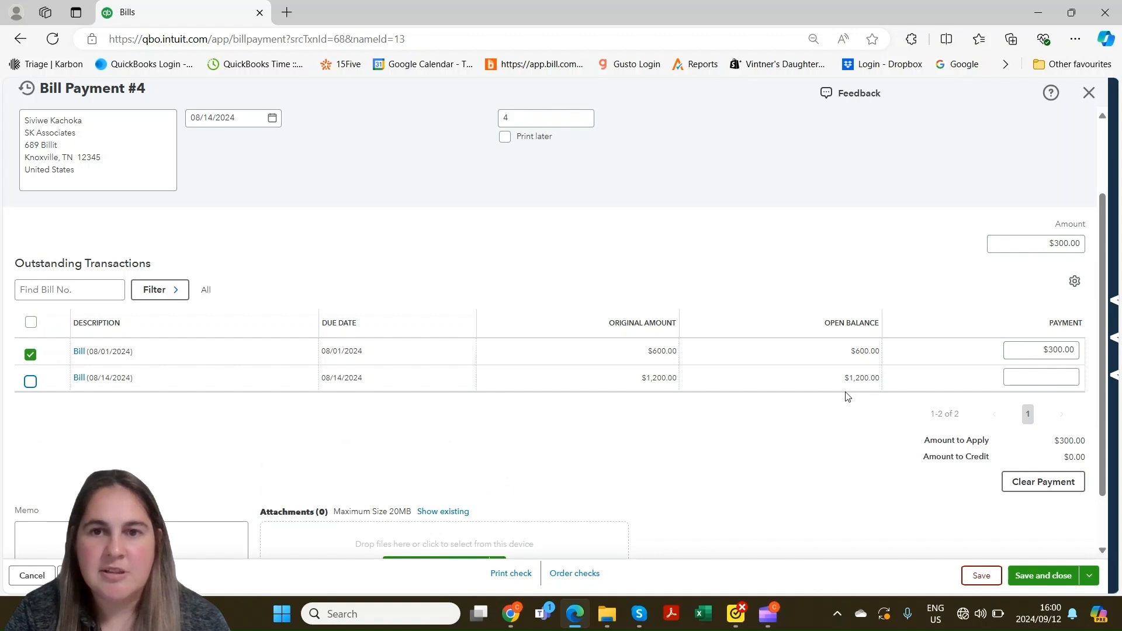
Set the payment for the 08/01/2024 bill to $600 and save the bill payment
{"action": "left_click", "coordinate": [1038, 350]}
{"action": "type", "text": "6"}
{"action": "key", "text": "Tab"}
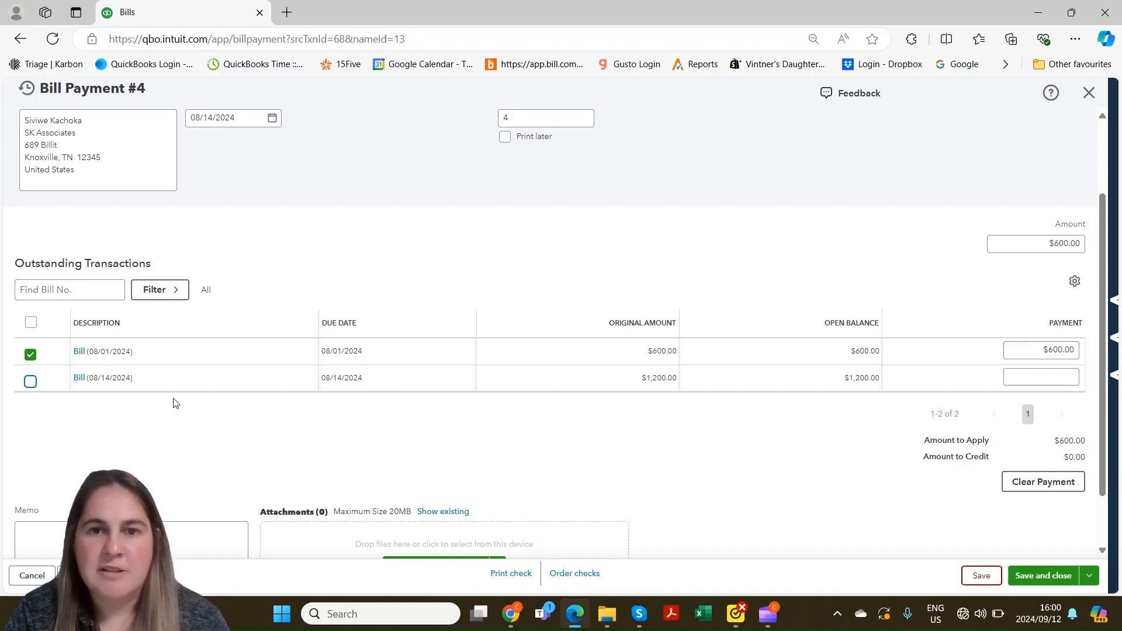
{"action": "scroll", "coordinate": [1105, 388], "scroll_direction": "down", "scroll_amount": 2}
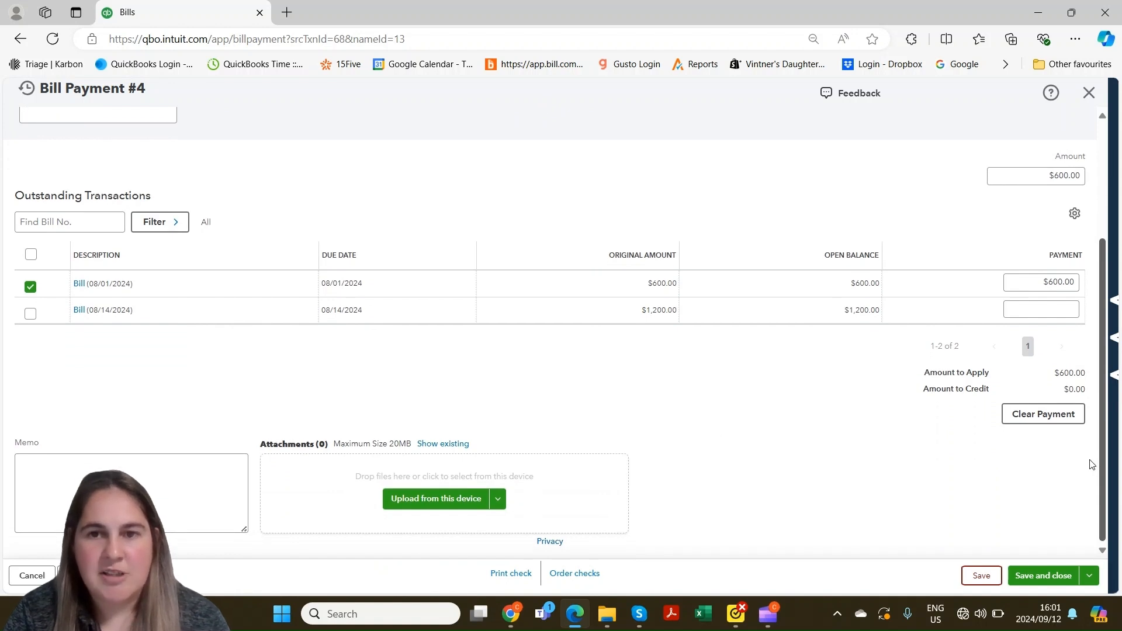
{"action": "scroll", "coordinate": [1091, 464], "scroll_direction": "up", "scroll_amount": 5}
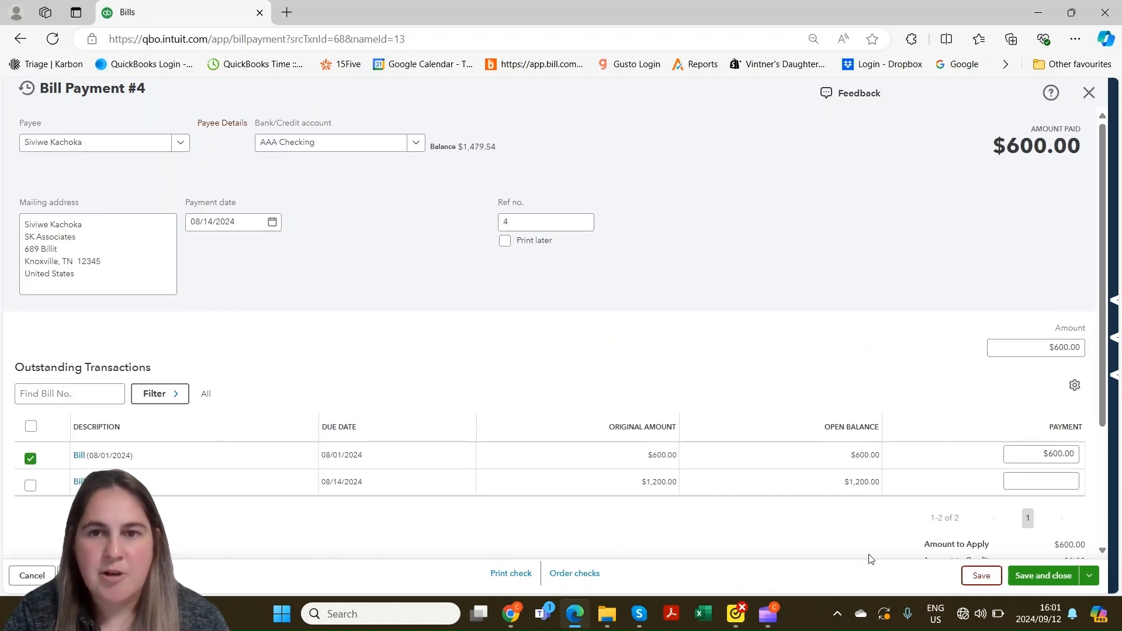
{"action": "left_click", "coordinate": [980, 576]}
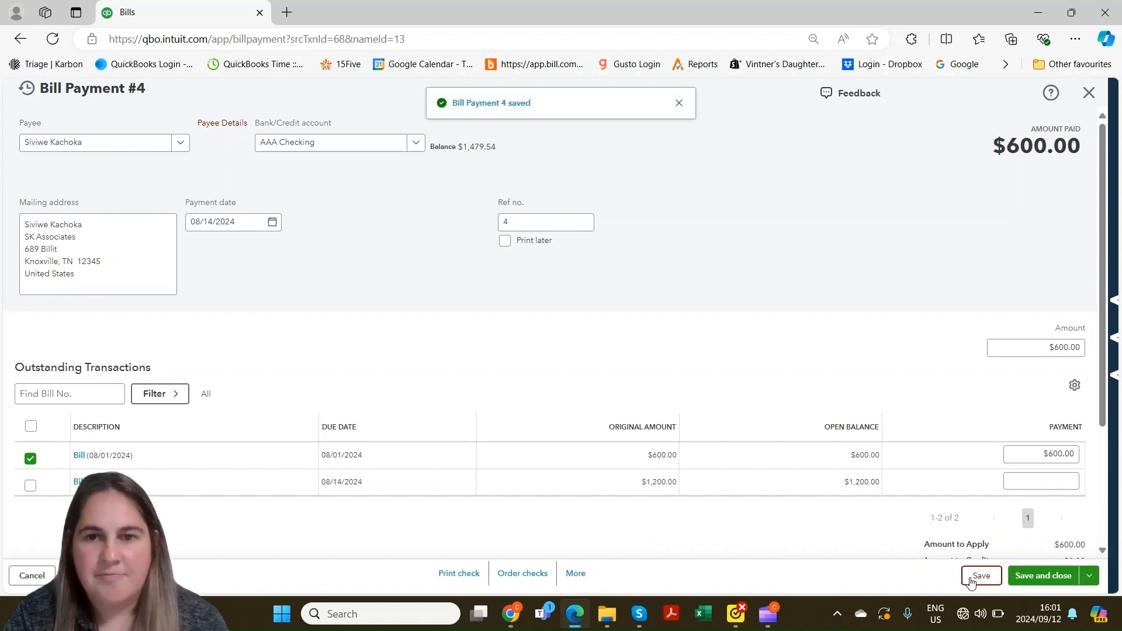
Set up the check for the saved payment with starting check number 1001 and examine its print preview
{"action": "left_click", "coordinate": [459, 575]}
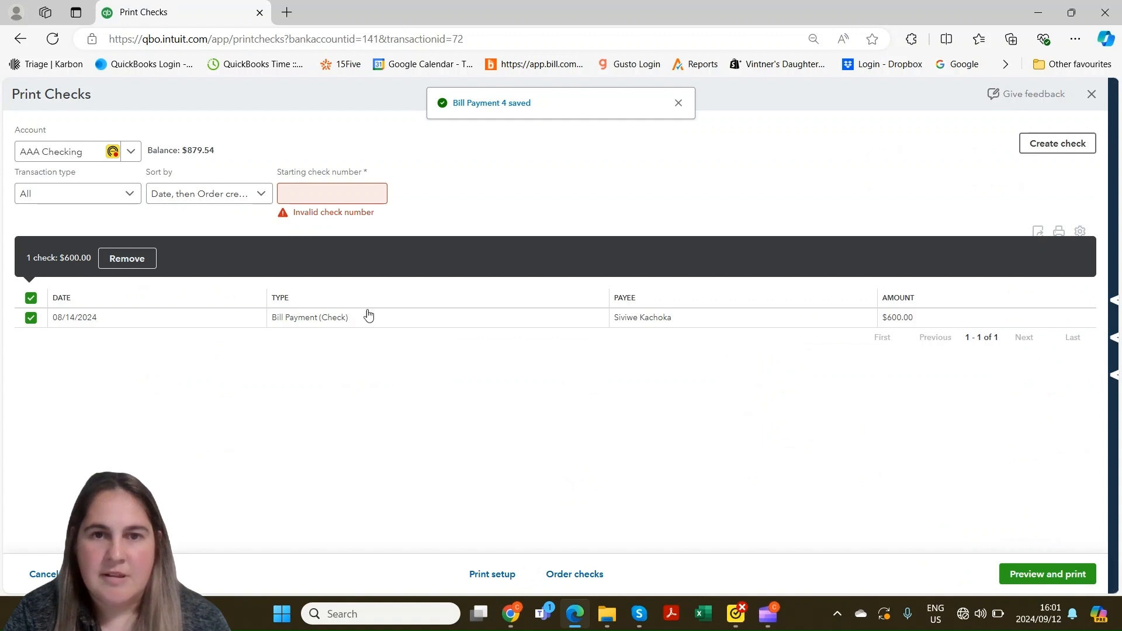
{"action": "left_click", "coordinate": [344, 187]}
{"action": "type", "text": "1001"}
{"action": "key", "text": "Tab"}
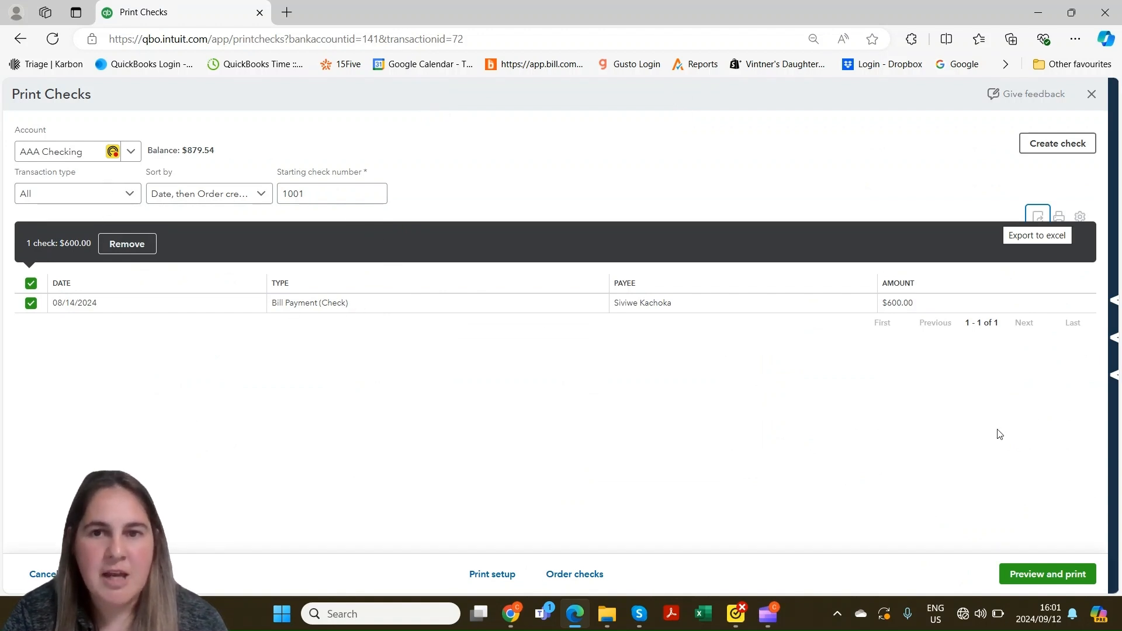
{"action": "left_click", "coordinate": [1059, 579]}
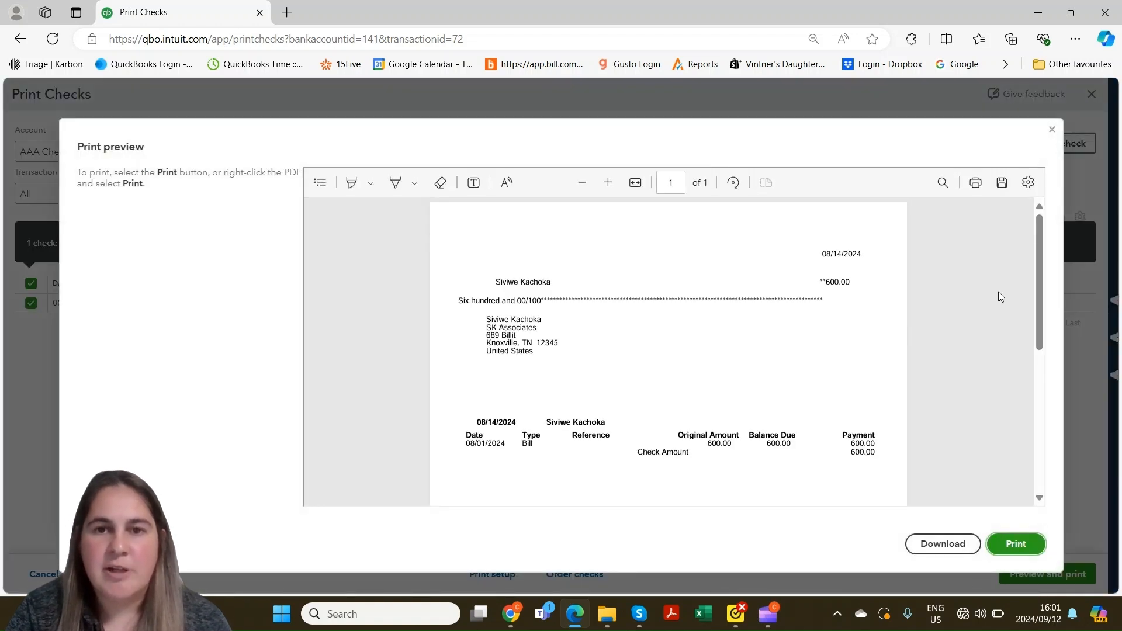
{"action": "left_click_drag", "start_coordinate": [1050, 270], "coordinate": [1059, 226]}
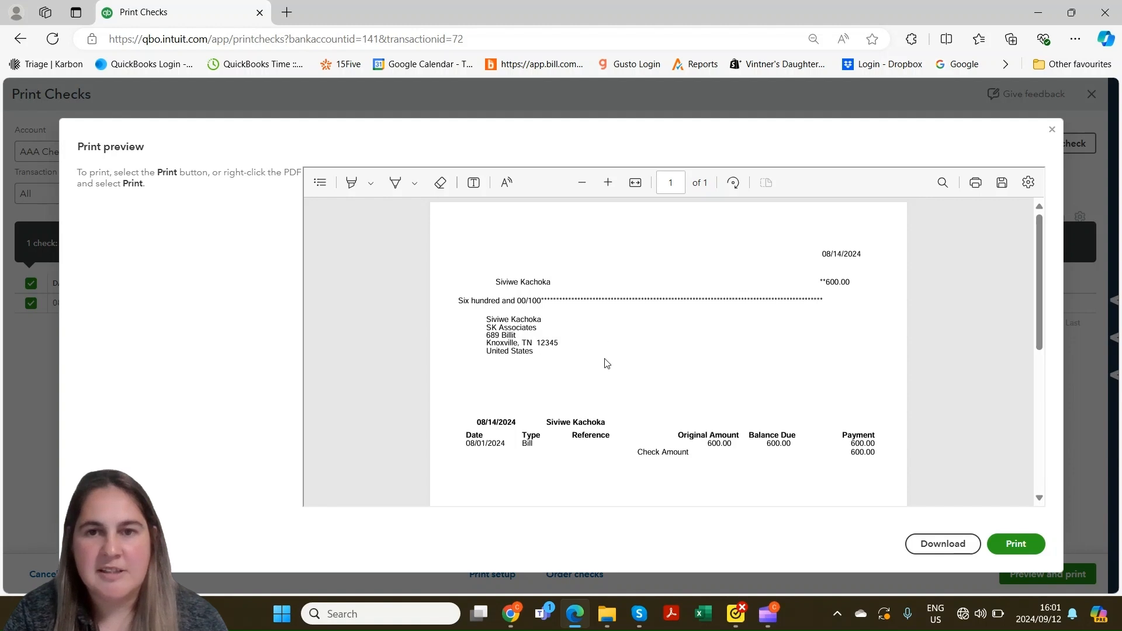
{"action": "left_click_drag", "start_coordinate": [1040, 283], "coordinate": [1032, 245]}
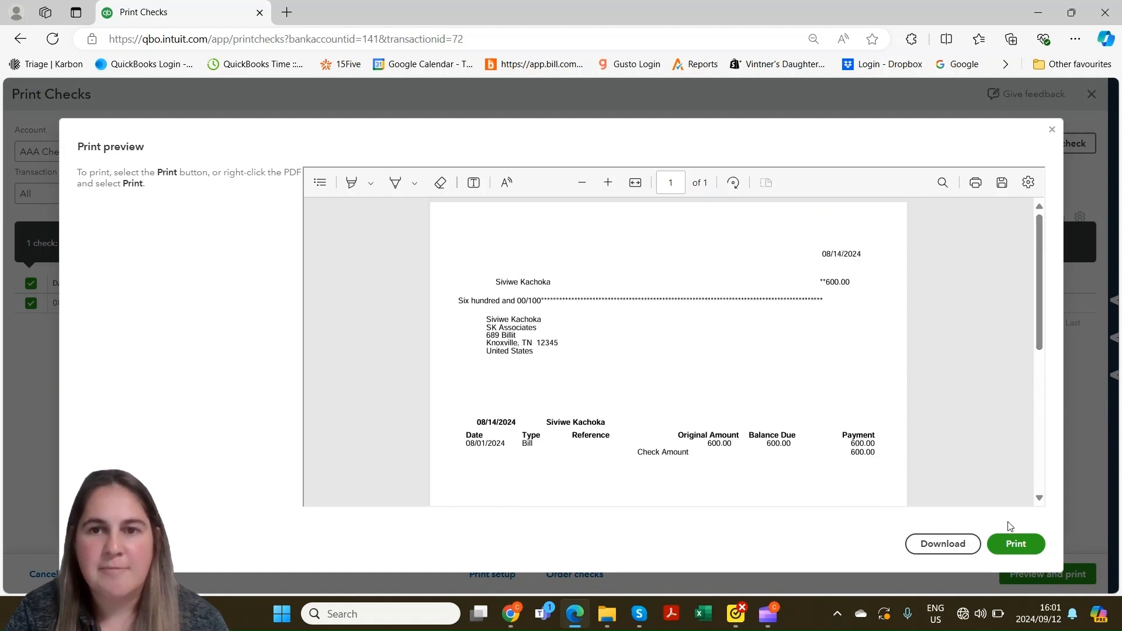
Close the preview, confirm that all checks printed correctly, and return to the bills list
{"action": "left_click", "coordinate": [1051, 132]}
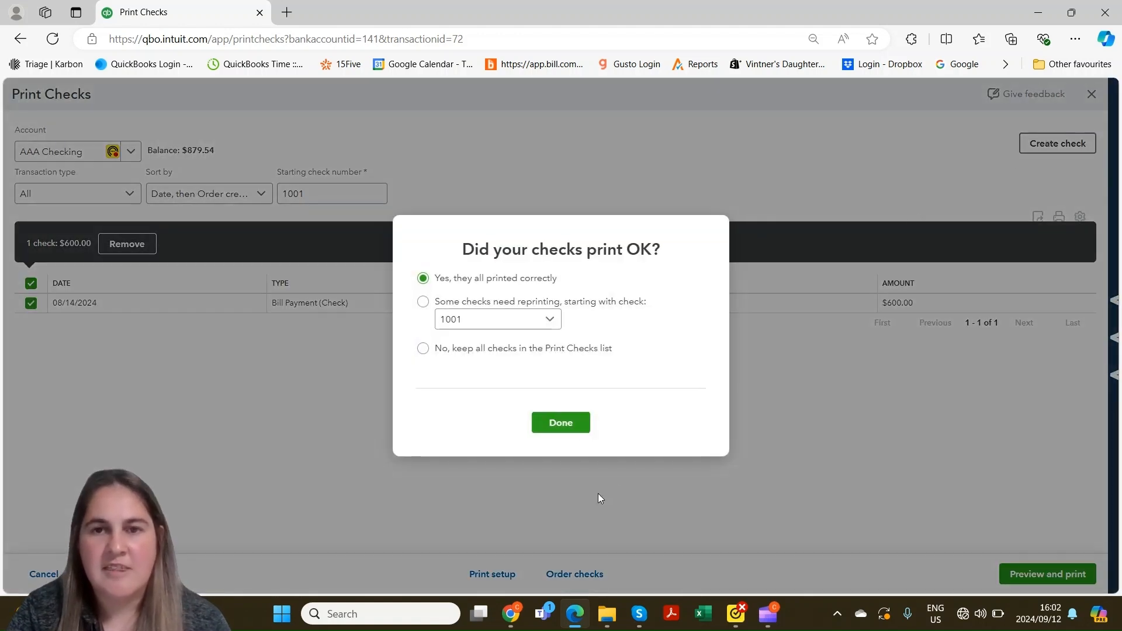
{"action": "left_click", "coordinate": [570, 431]}
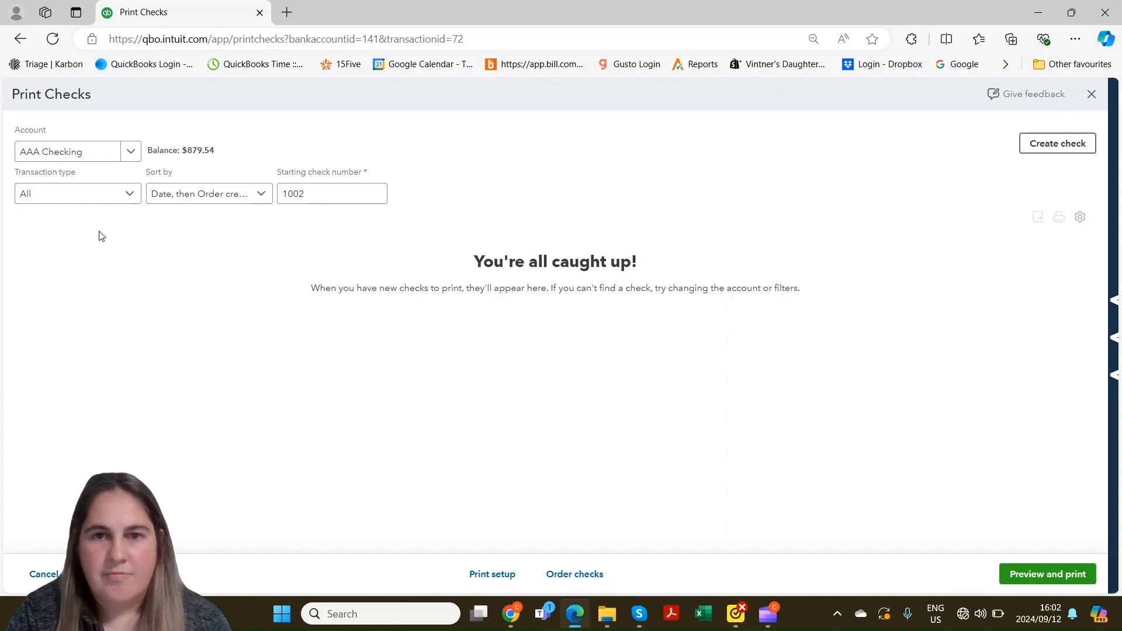
{"action": "left_click", "coordinate": [1092, 95]}
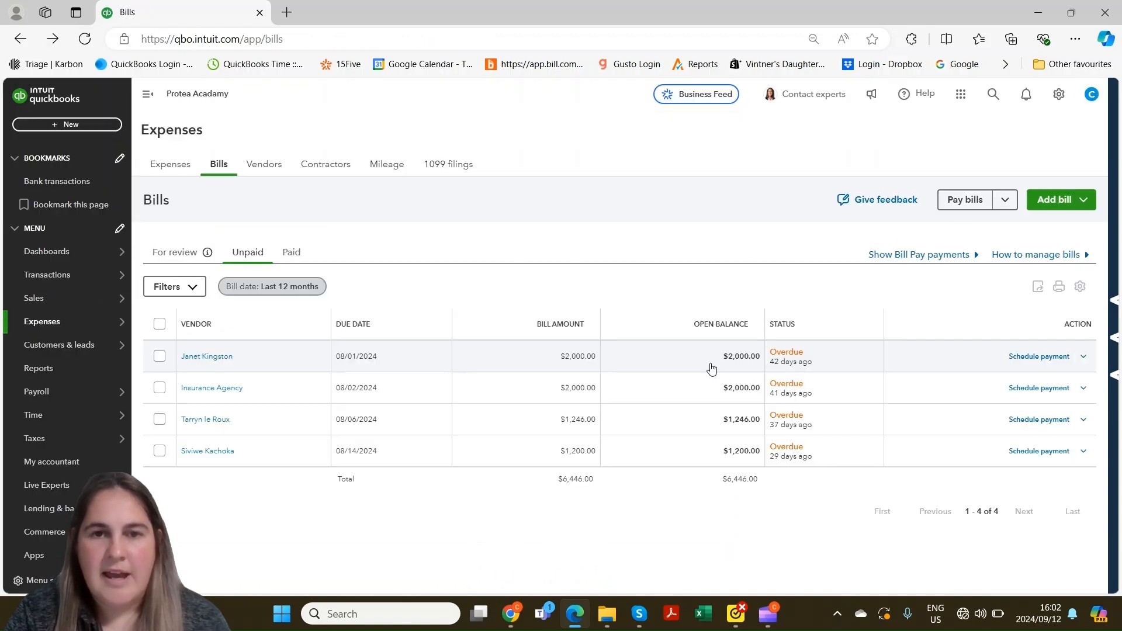
Record the $2,000 bill due 08/01/2024 as paid with its check set to print later, and save and close the payment
{"action": "left_click", "coordinate": [512, 355]}
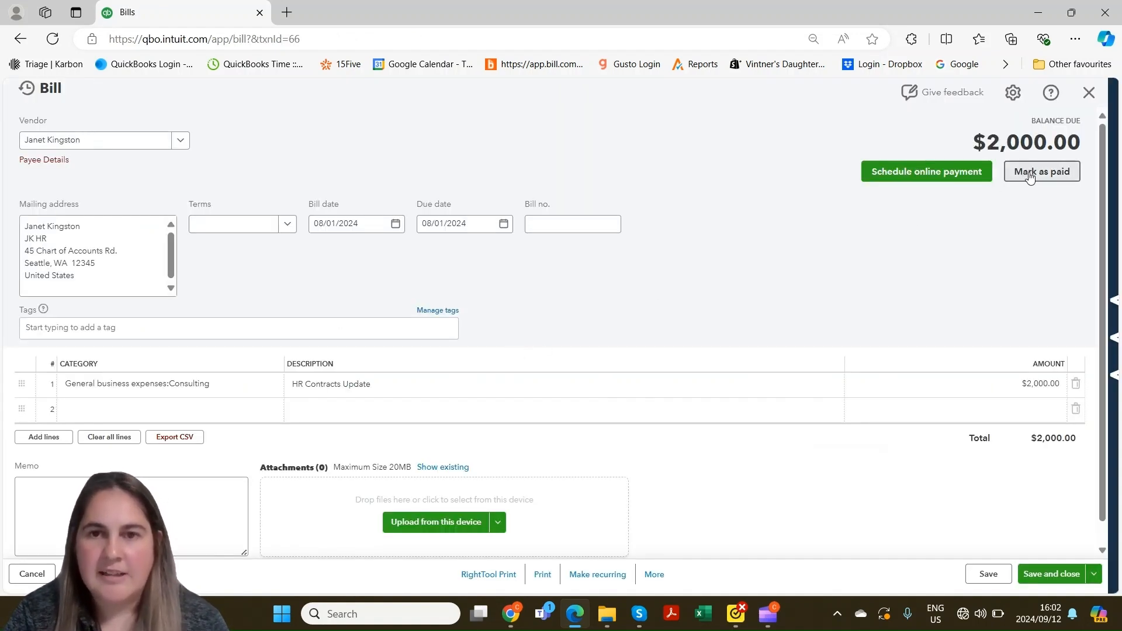
{"action": "left_click", "coordinate": [1029, 176]}
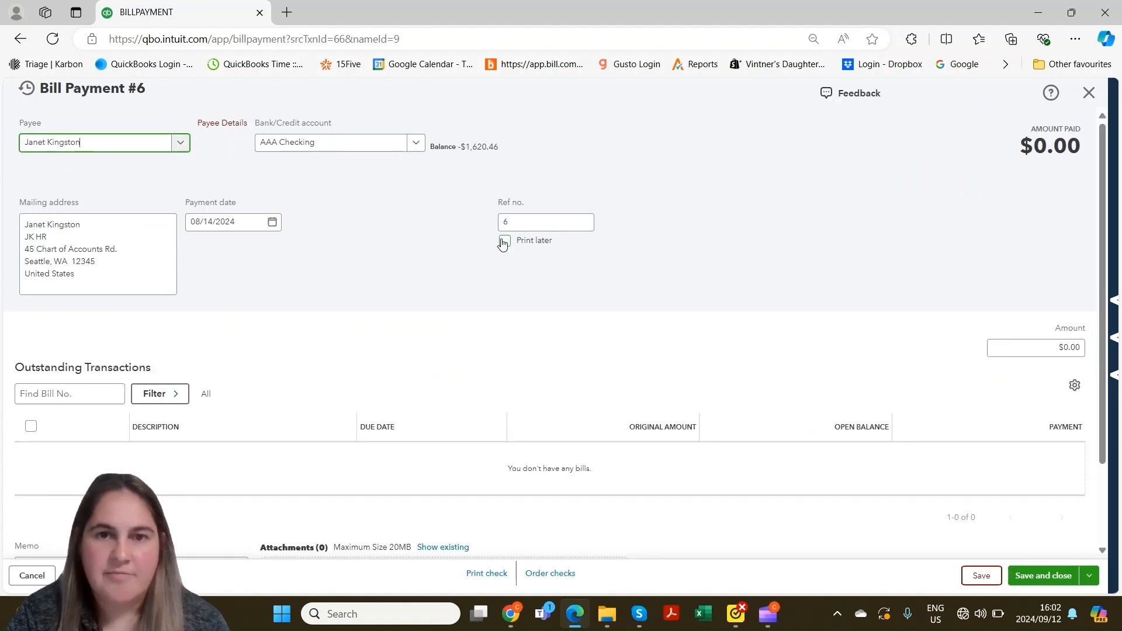
{"action": "left_click", "coordinate": [504, 241]}
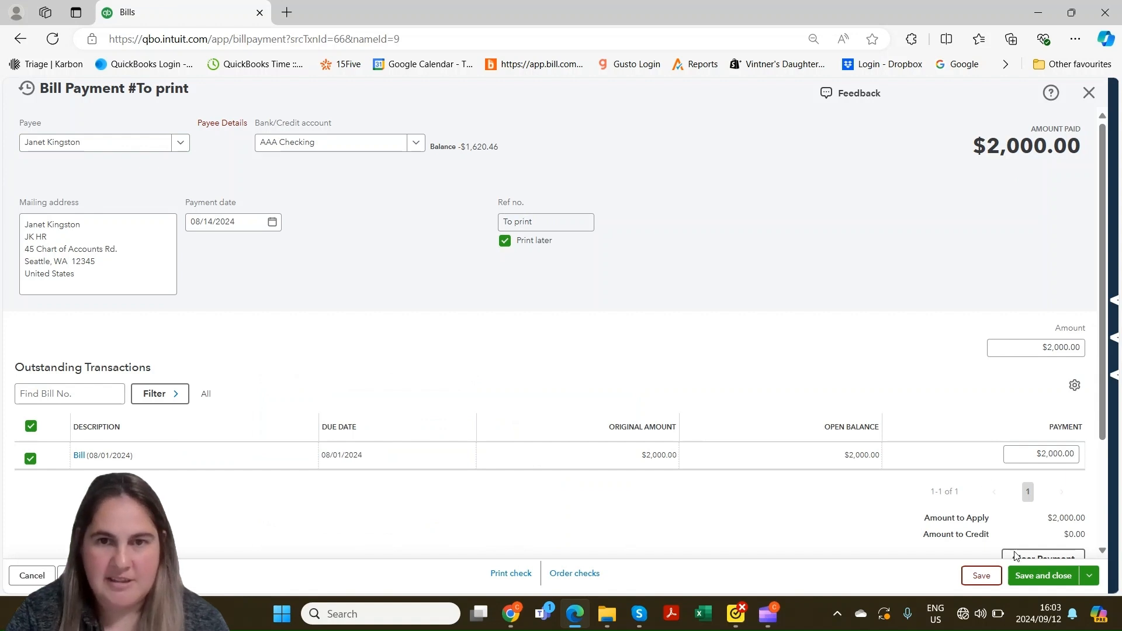
{"action": "left_click", "coordinate": [1058, 579]}
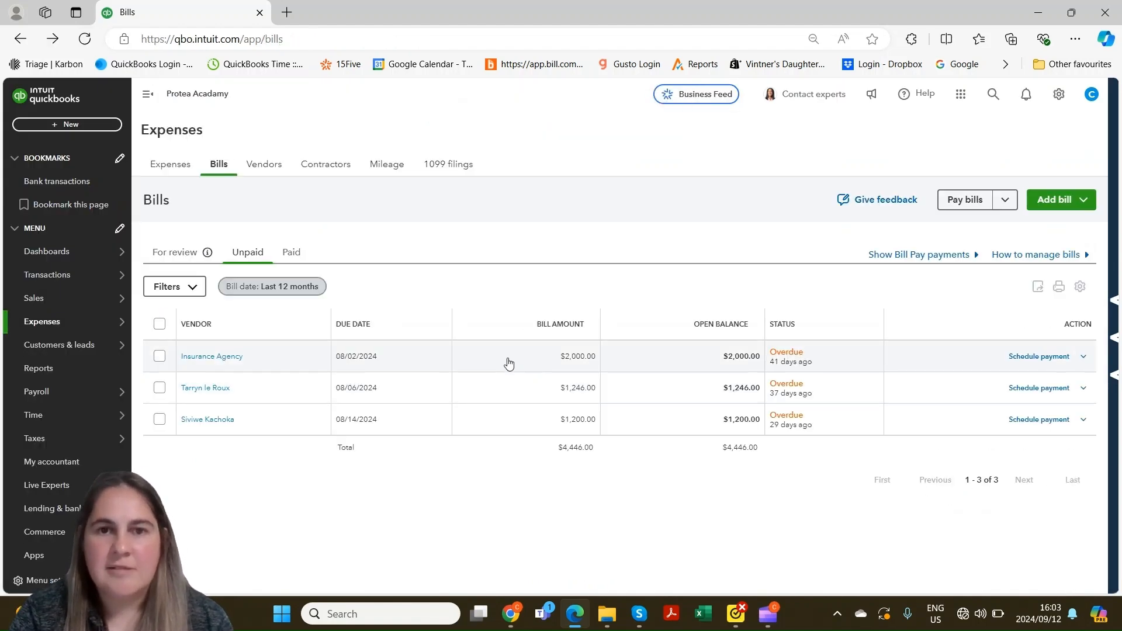
Mark the Insurance Agency bill as paid and send its payment to check printing
{"action": "left_click", "coordinate": [508, 359]}
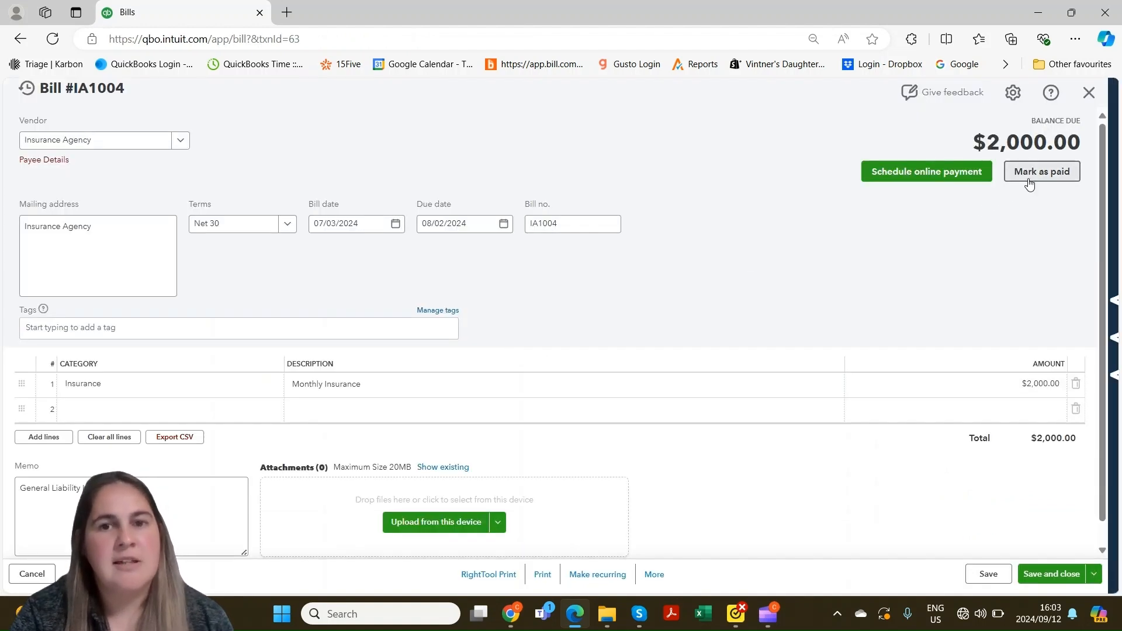
{"action": "left_click", "coordinate": [1029, 184]}
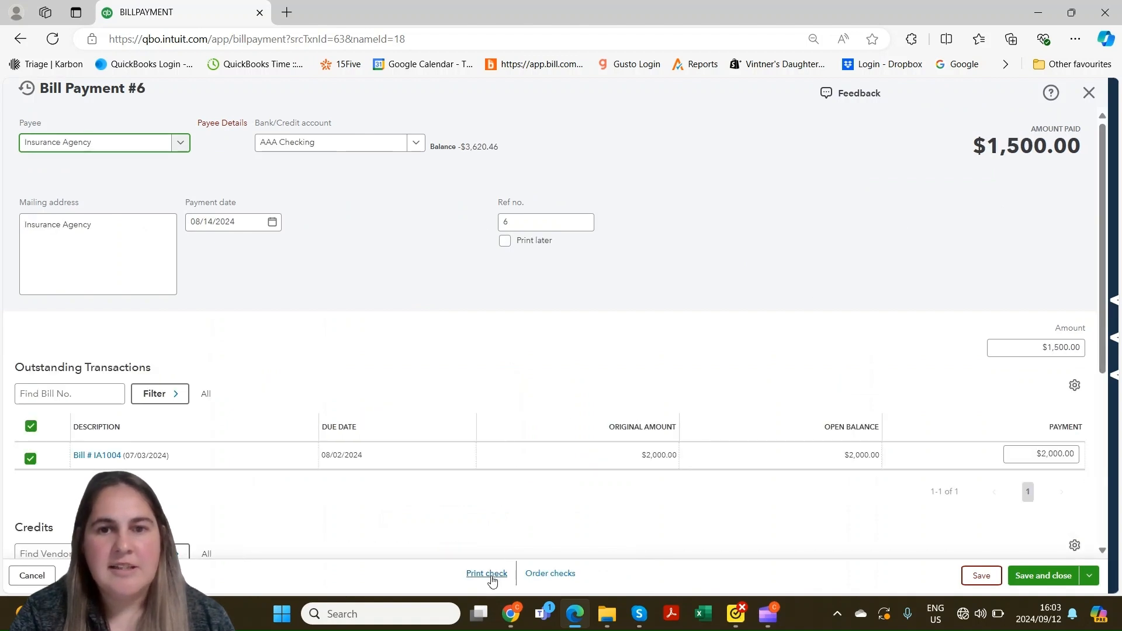
{"action": "left_click", "coordinate": [489, 575]}
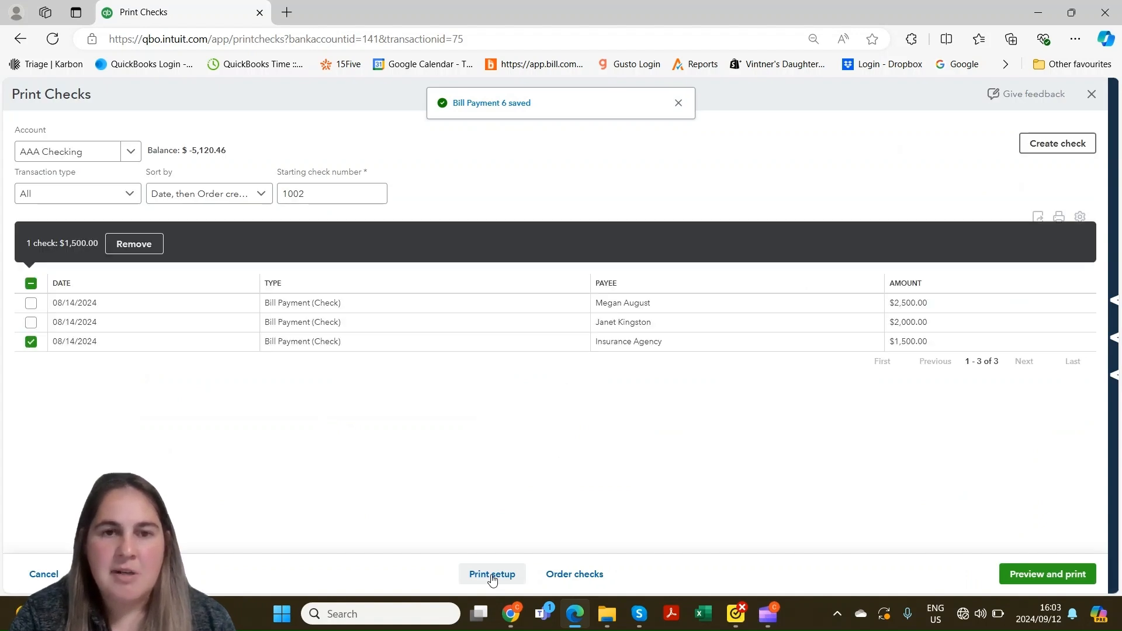
Add the $2,500 and $2,000 checks to the print selection and preview all the selected checks
{"action": "left_click", "coordinate": [31, 303]}
{"action": "left_click", "coordinate": [31, 322]}
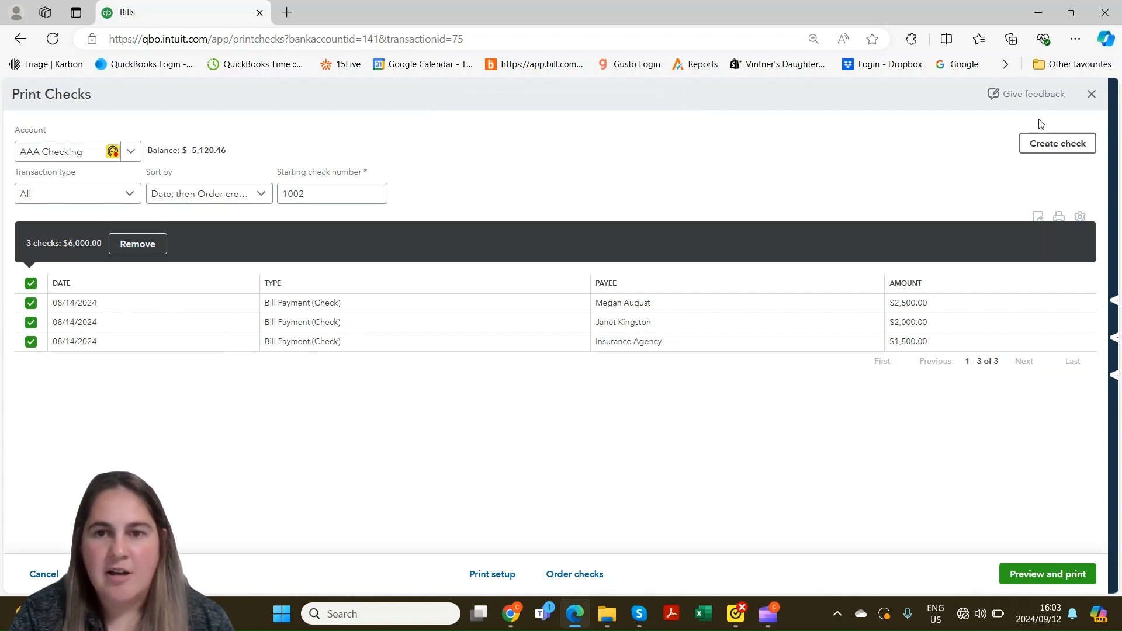
{"action": "left_click", "coordinate": [1047, 576]}
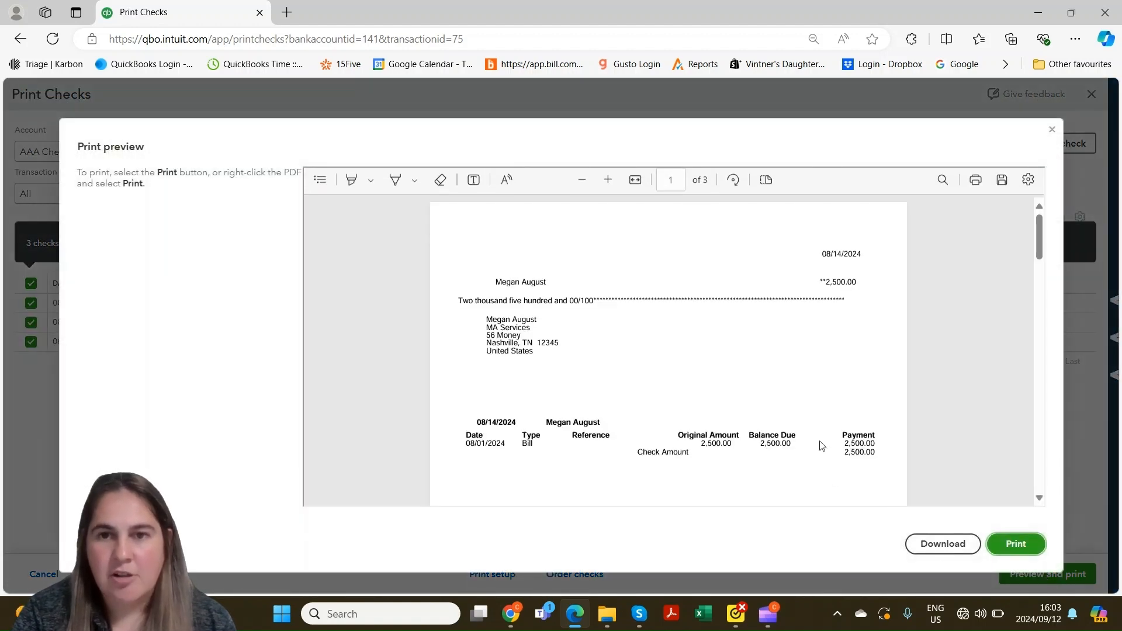
{"action": "left_click_drag", "start_coordinate": [1038, 235], "coordinate": [1074, 222]}
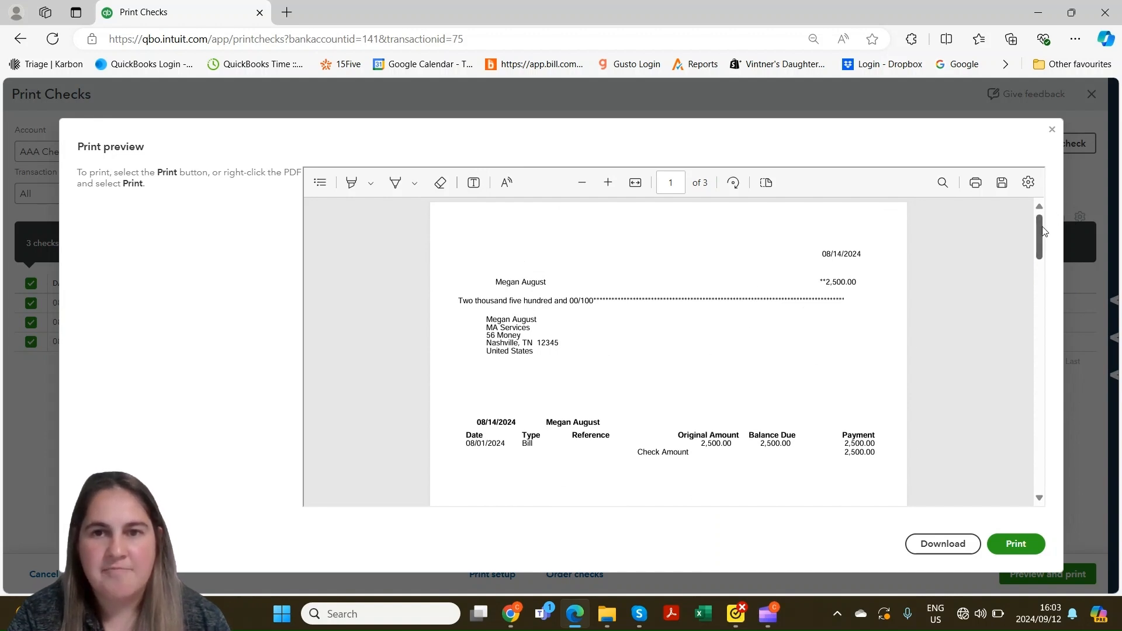
Close the preview, confirm that all checks printed correctly, and leave check printing with the starting check number unchanged
{"action": "left_click", "coordinate": [1052, 131]}
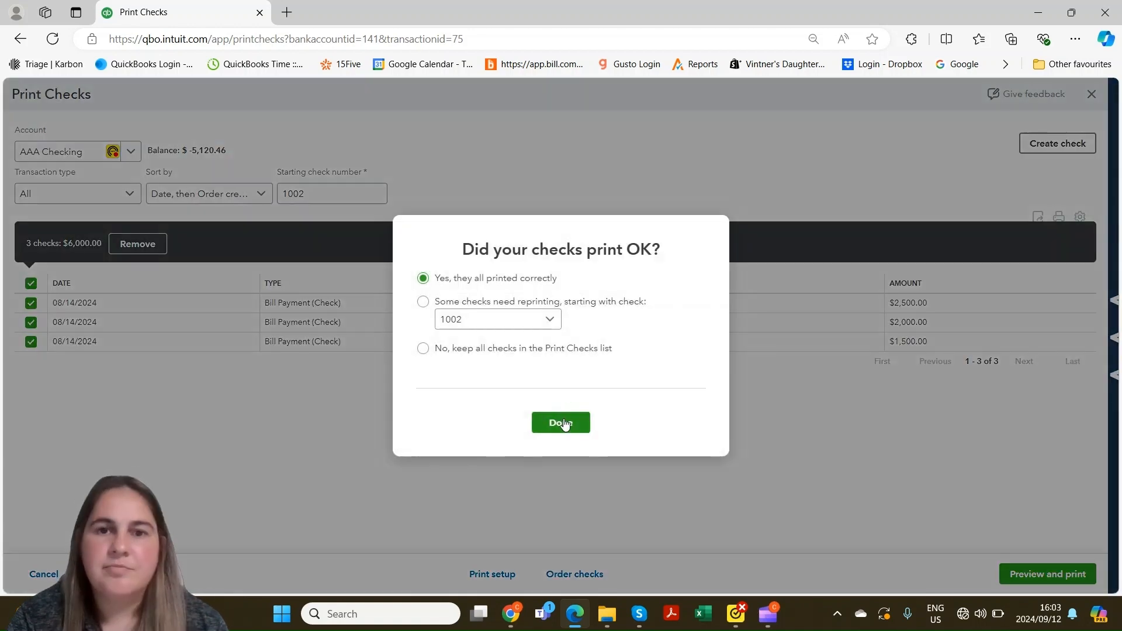
{"action": "left_click", "coordinate": [562, 423]}
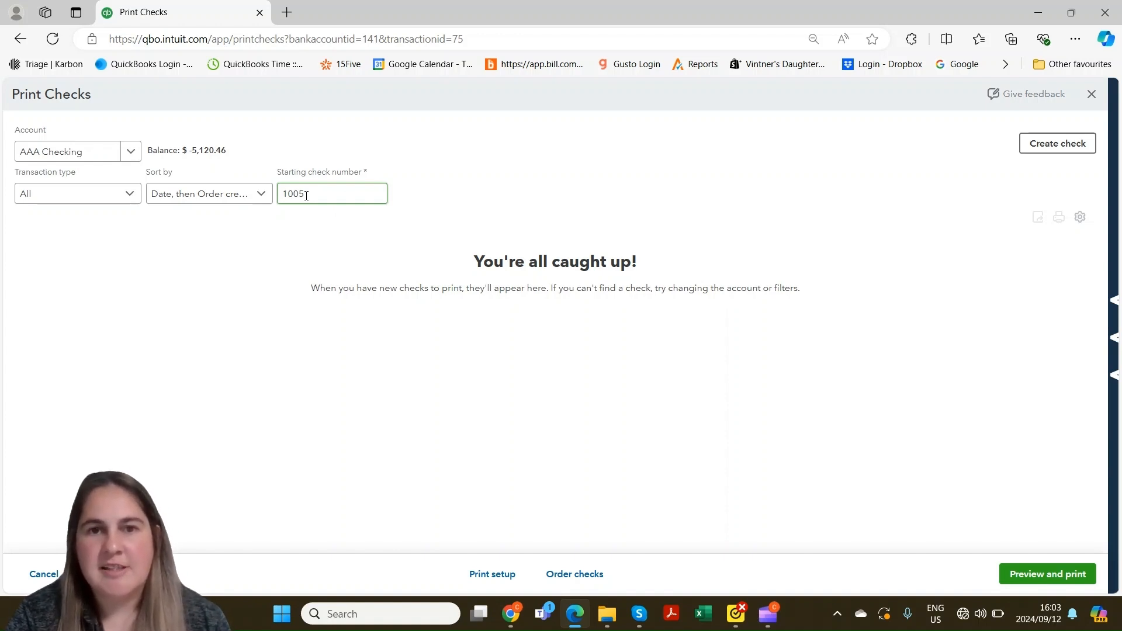
{"action": "left_click_drag", "start_coordinate": [306, 195], "coordinate": [272, 189]}
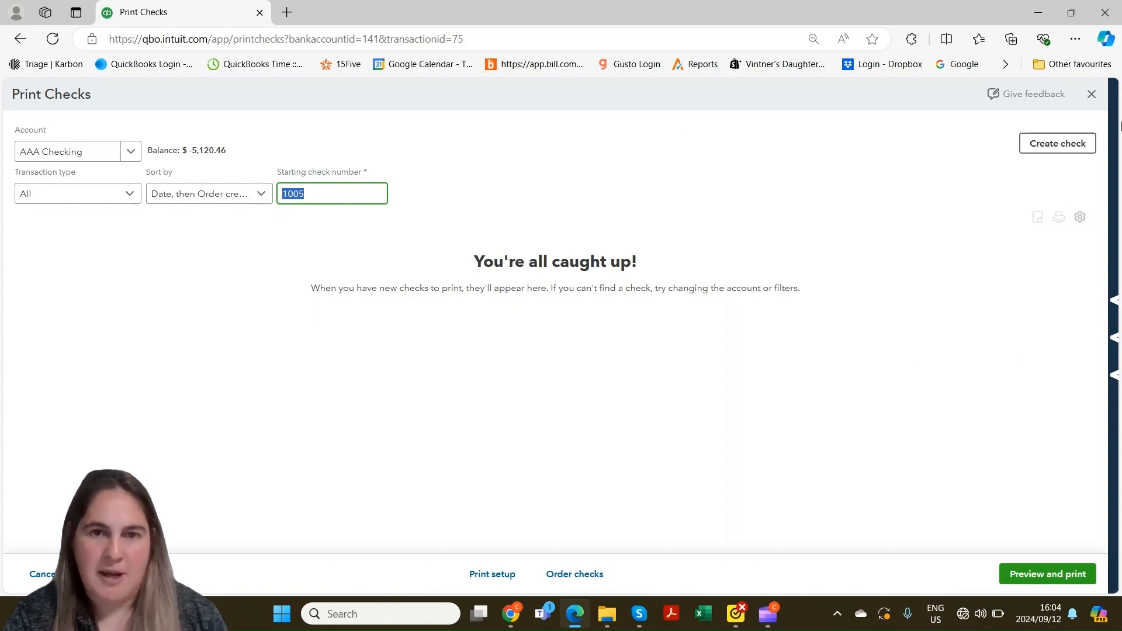
{"action": "left_click", "coordinate": [1090, 94]}
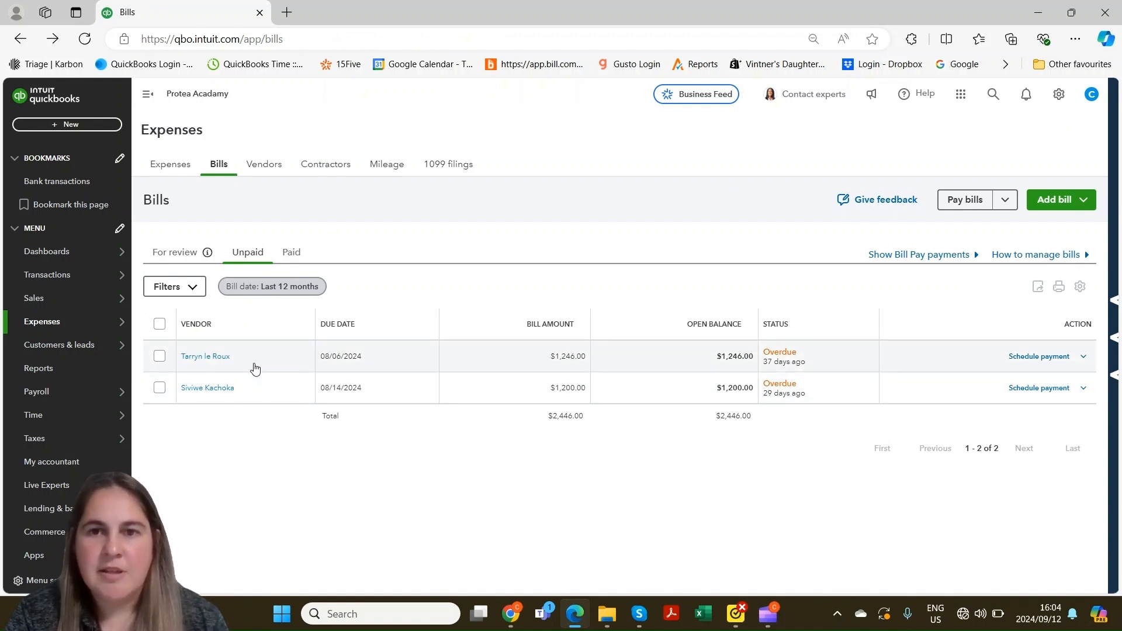
Examine the available actions for the bill due 08/06/2024 and the additional options for paying bills
{"action": "left_click", "coordinate": [1083, 356]}
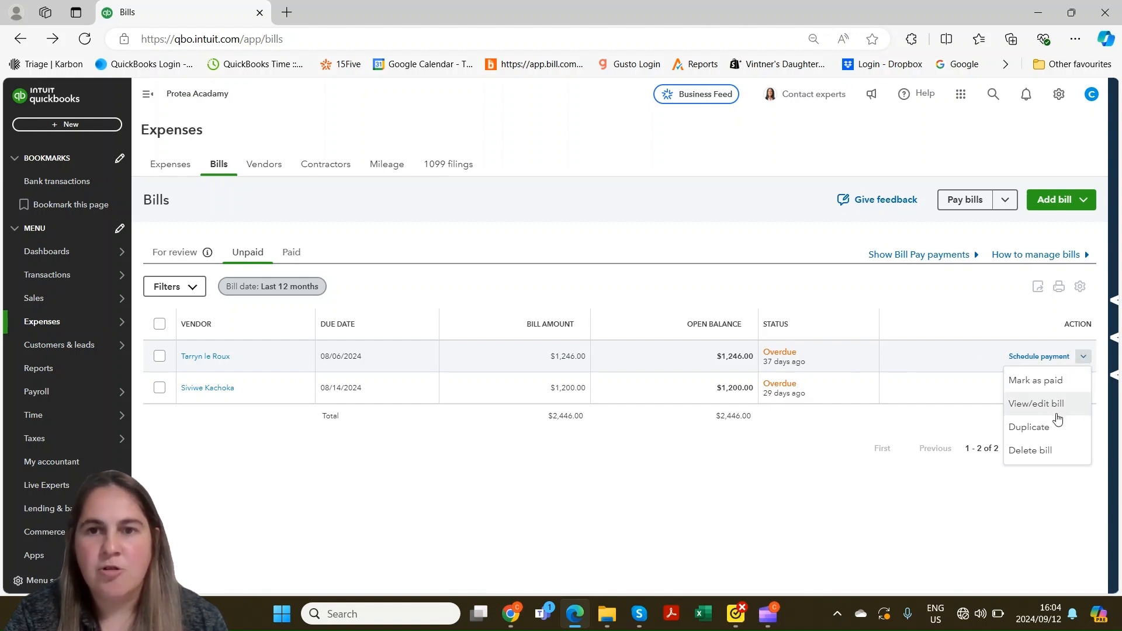
{"action": "left_click", "coordinate": [1082, 357]}
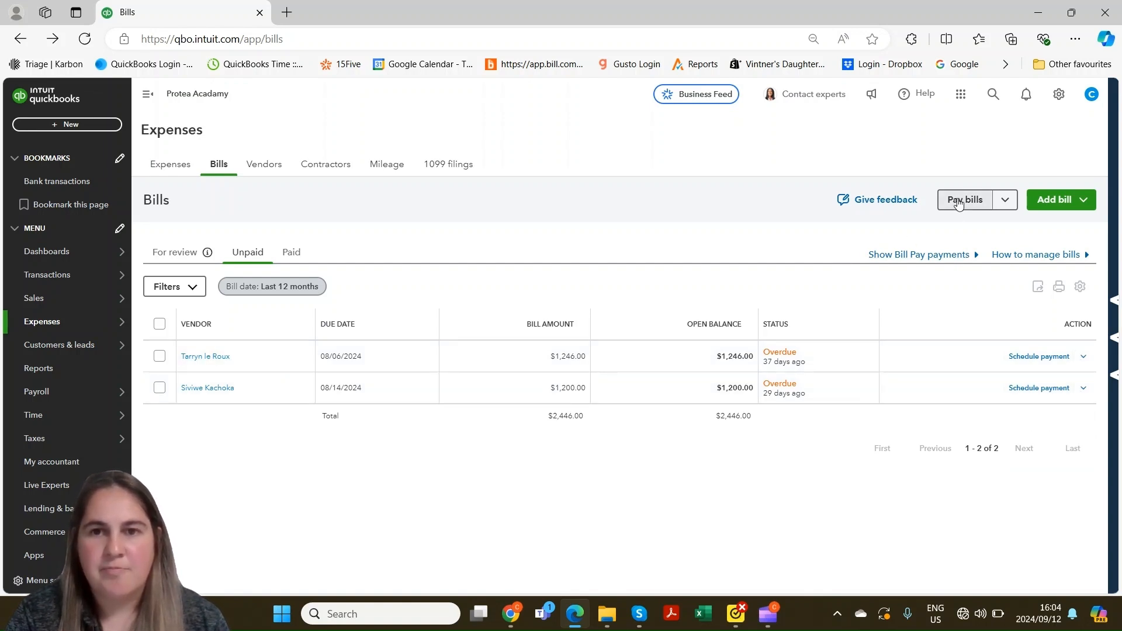
{"action": "left_click", "coordinate": [1006, 201]}
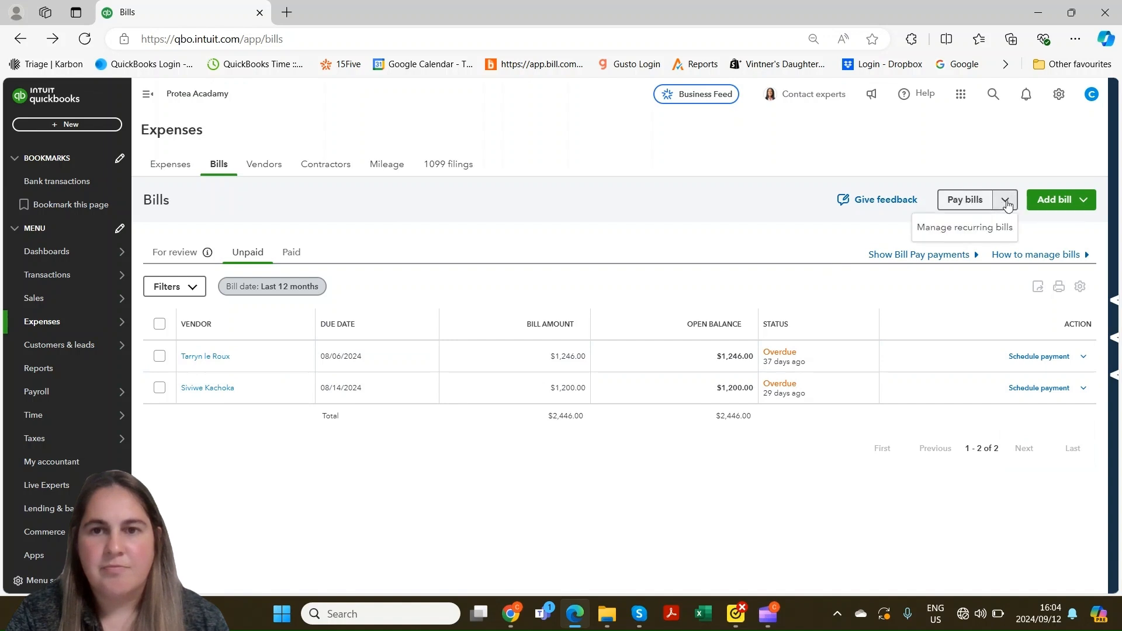
Open Pay Bills, try selecting both overdue bills for payment, and clear both selections again
{"action": "left_click", "coordinate": [969, 200]}
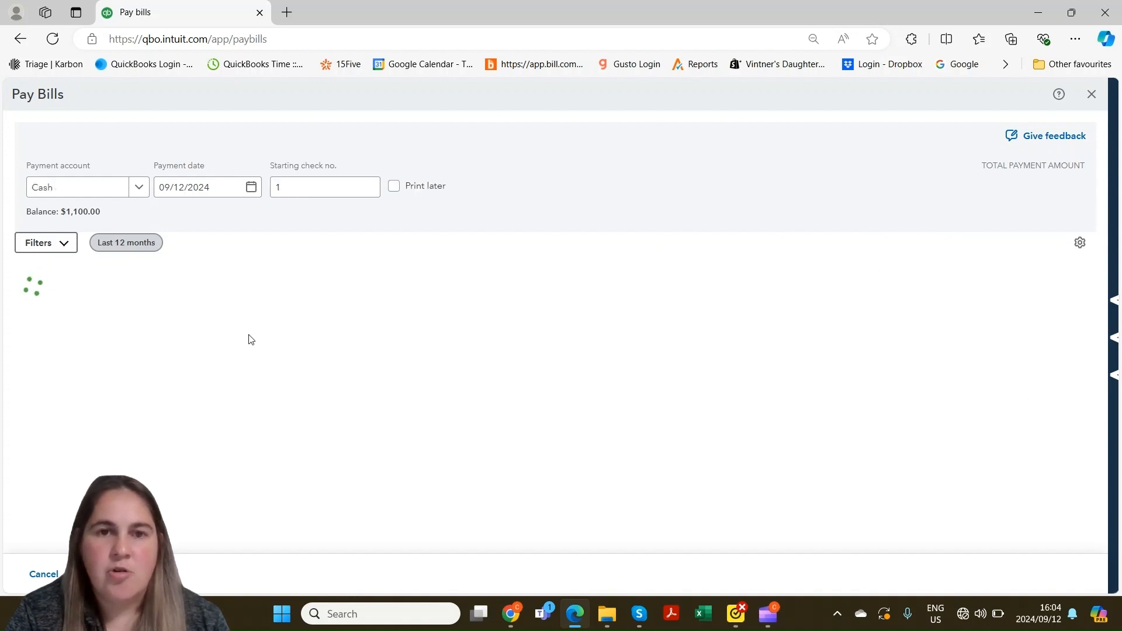
{"action": "left_click", "coordinate": [31, 317]}
{"action": "left_click", "coordinate": [31, 353]}
{"action": "left_click", "coordinate": [31, 319]}
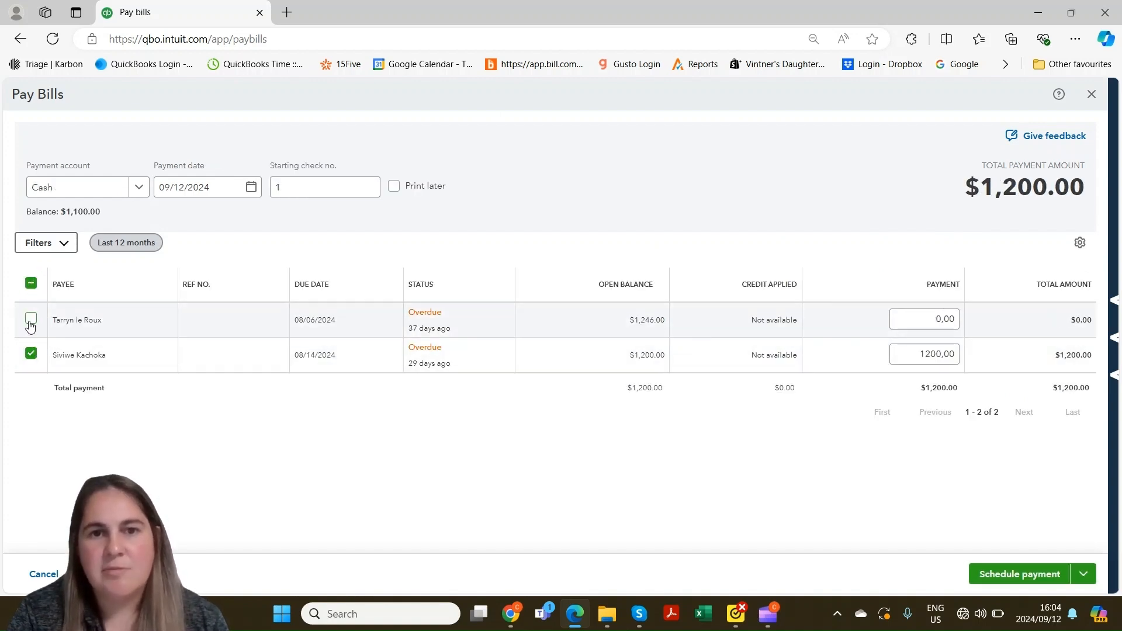
{"action": "left_click", "coordinate": [32, 354]}
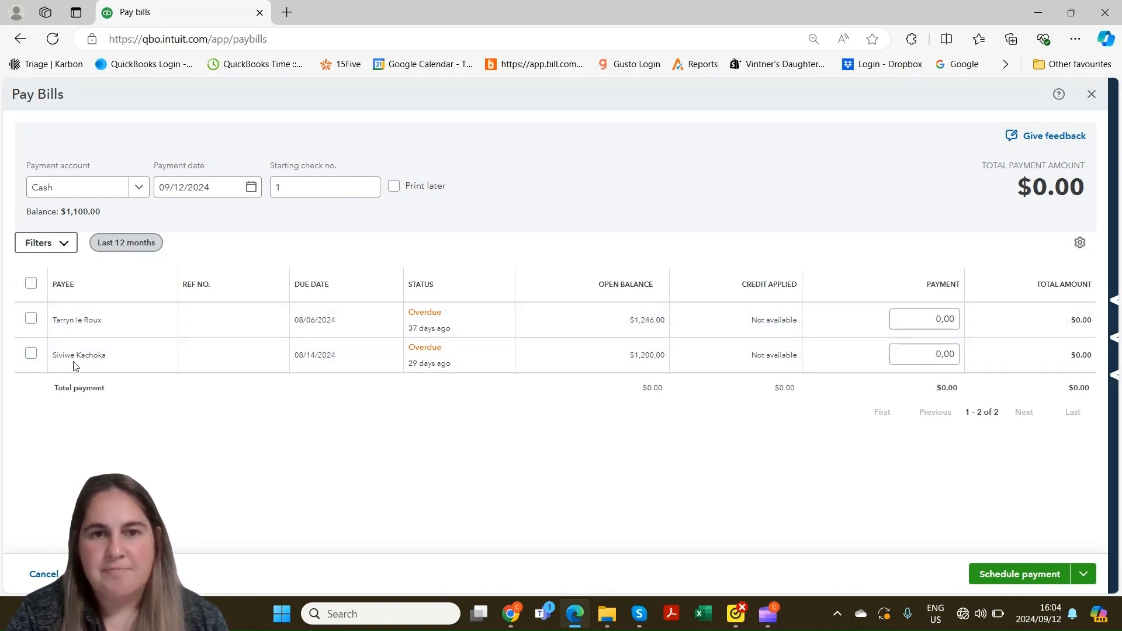
Set the payment account to AAA Checking, select both overdue bills for payment, and show the save options
{"action": "left_click", "coordinate": [139, 188]}
{"action": "left_click", "coordinate": [121, 242]}
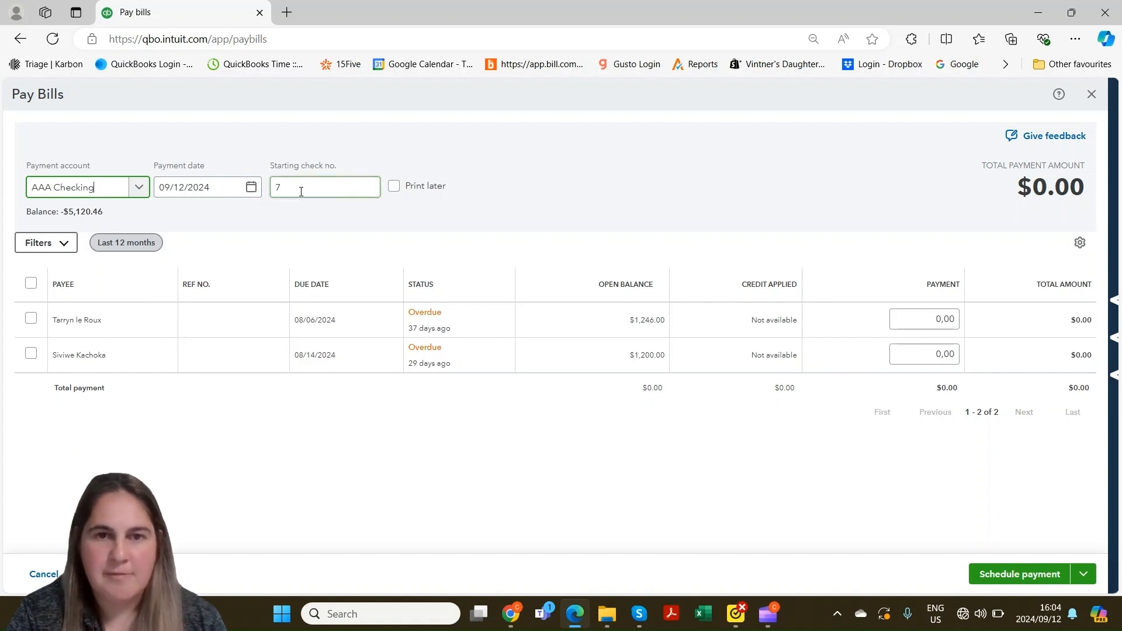
{"action": "left_click", "coordinate": [33, 319]}
{"action": "left_click", "coordinate": [31, 354]}
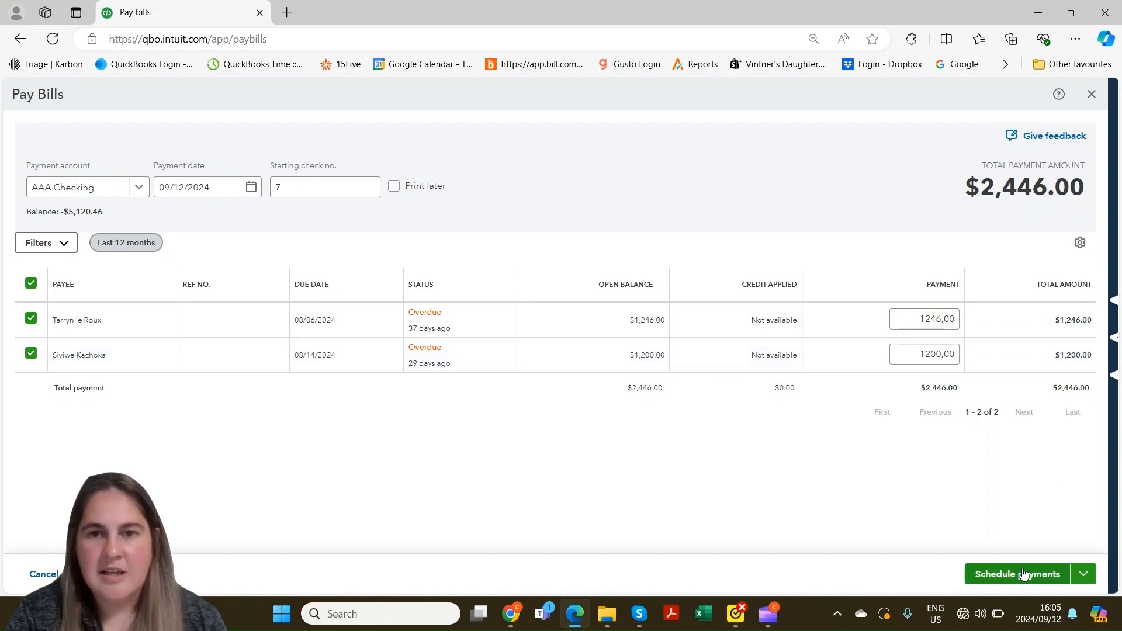
{"action": "left_click", "coordinate": [1075, 574]}
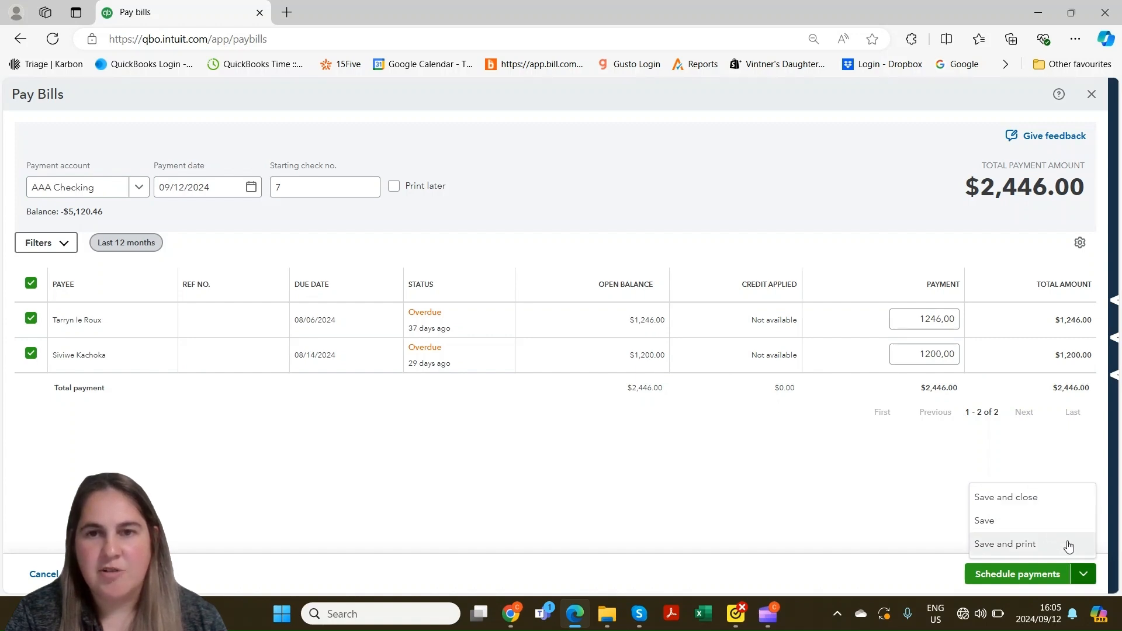
Leave the bill payments without saving, return to the bills list, and dismiss the promotional offer
{"action": "left_click", "coordinate": [1093, 96]}
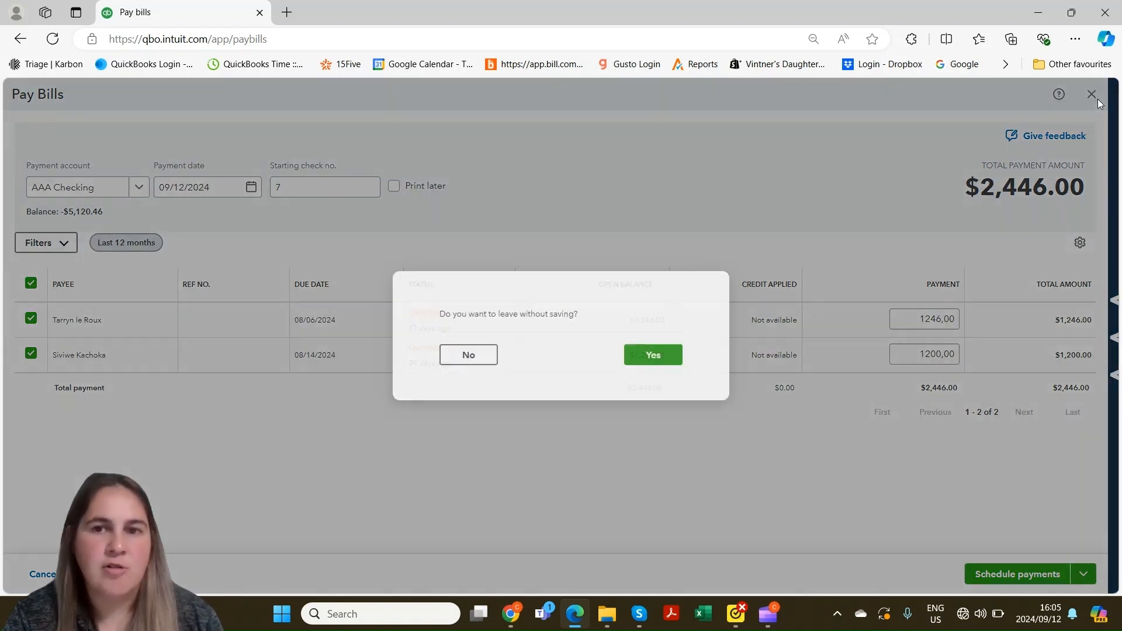
{"action": "left_click", "coordinate": [650, 357]}
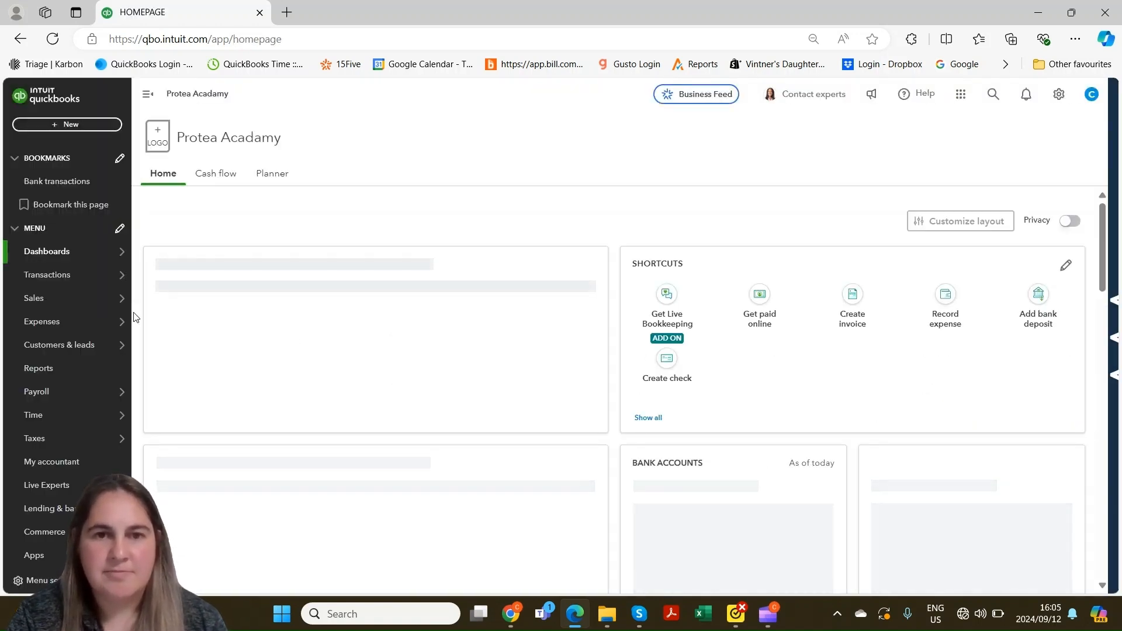
{"action": "mouse_move", "coordinate": [113, 321]}
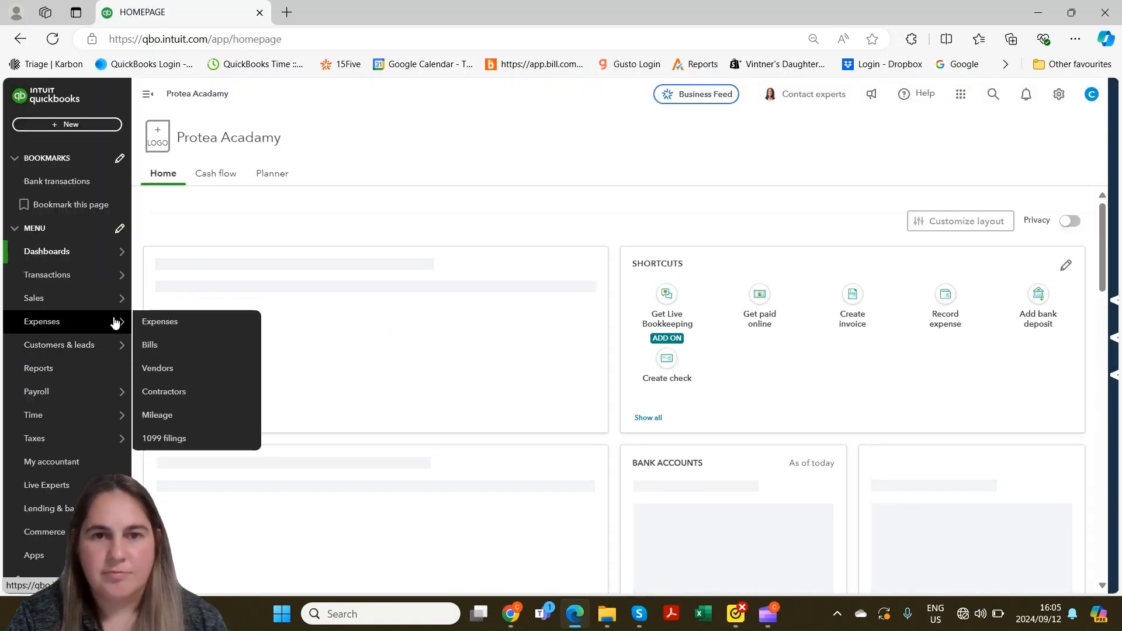
{"action": "left_click", "coordinate": [161, 346]}
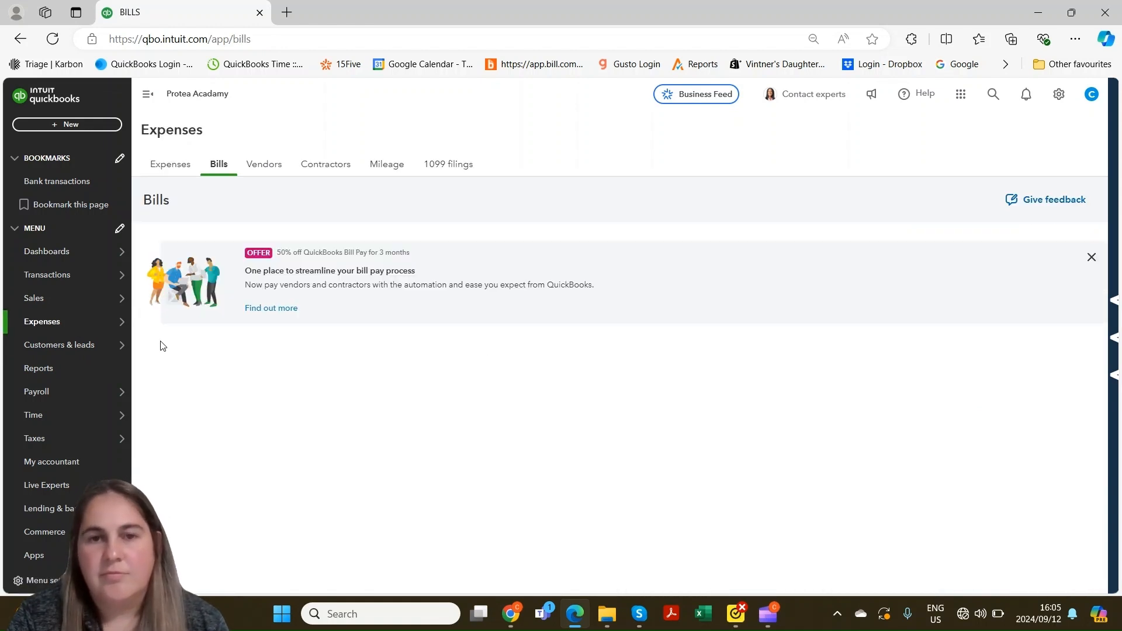
{"action": "left_click", "coordinate": [1091, 258]}
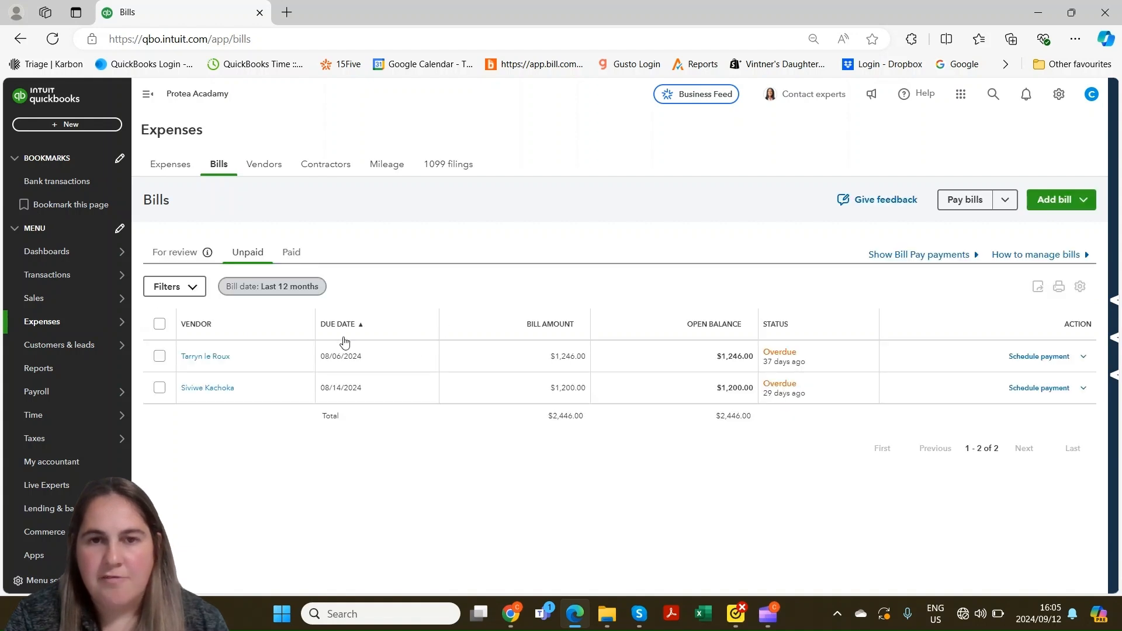
Select both unpaid bills in the list for scheduling payments, and clear the selection
{"action": "left_click", "coordinate": [159, 357]}
{"action": "left_click", "coordinate": [160, 446]}
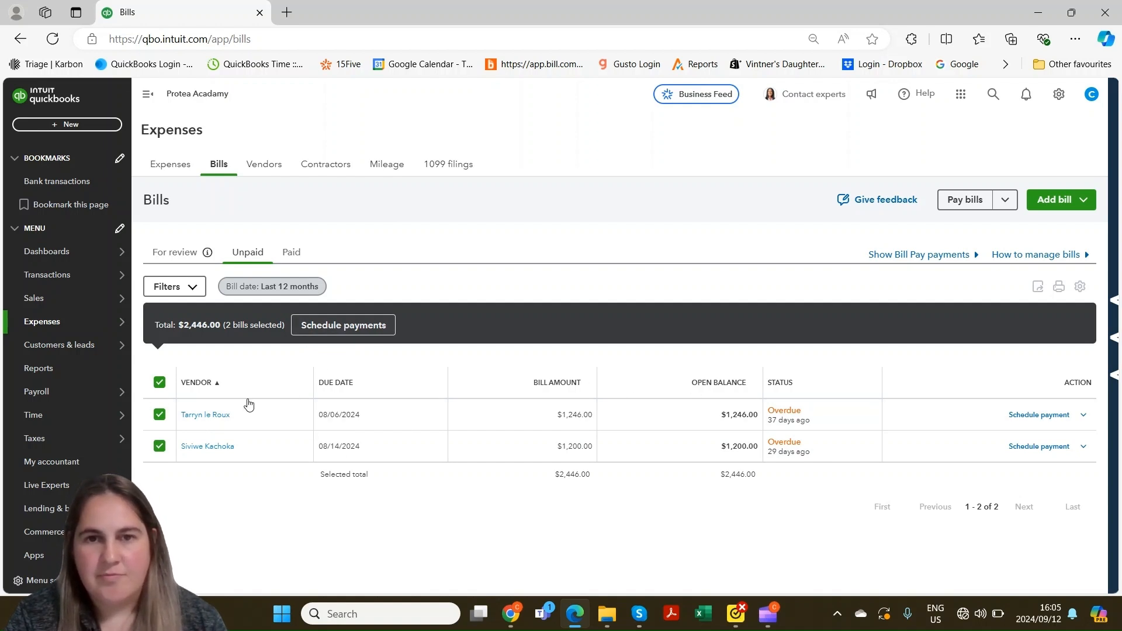
{"action": "left_click", "coordinate": [159, 382]}
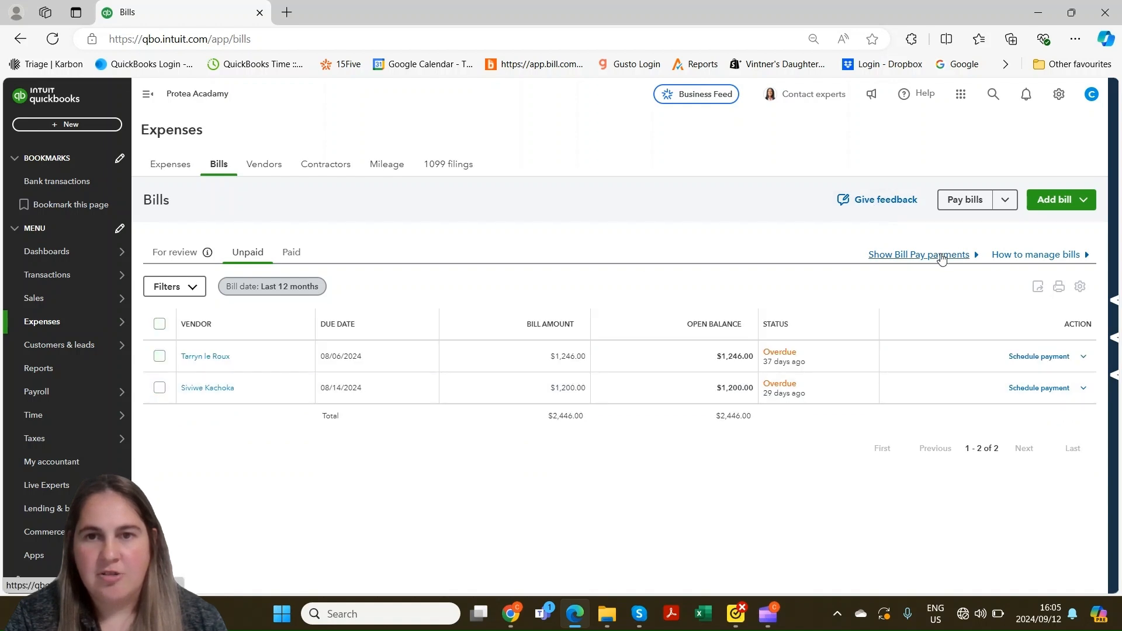
View the Bill Pay payments page, close it, and dismiss the promotional banner on the bills list
{"action": "left_click", "coordinate": [948, 257]}
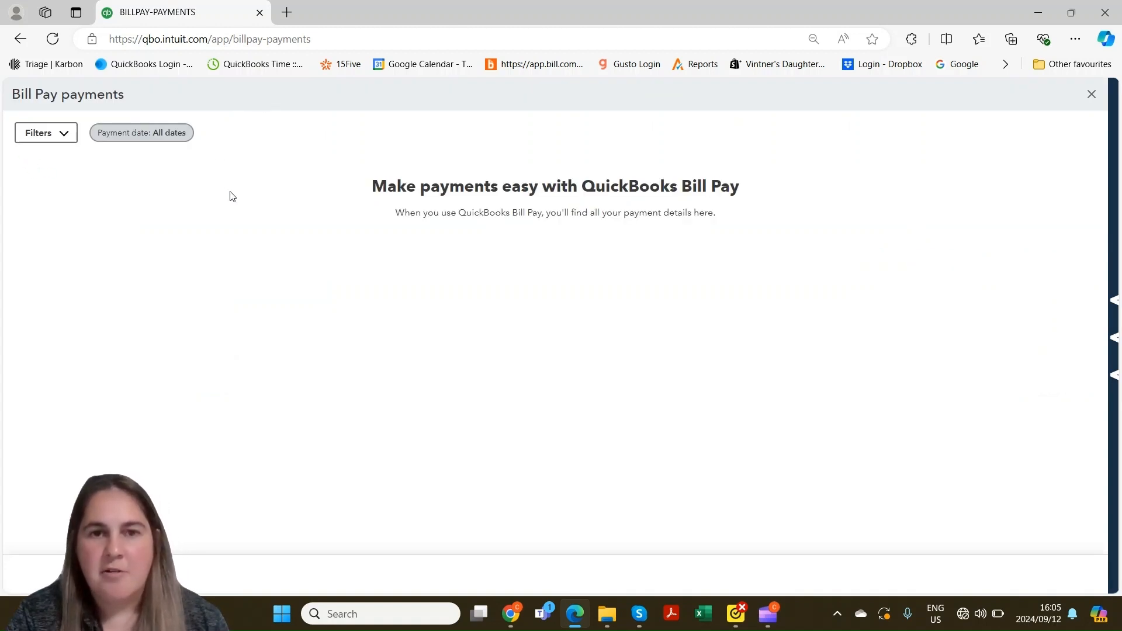
{"action": "left_click", "coordinate": [1092, 97]}
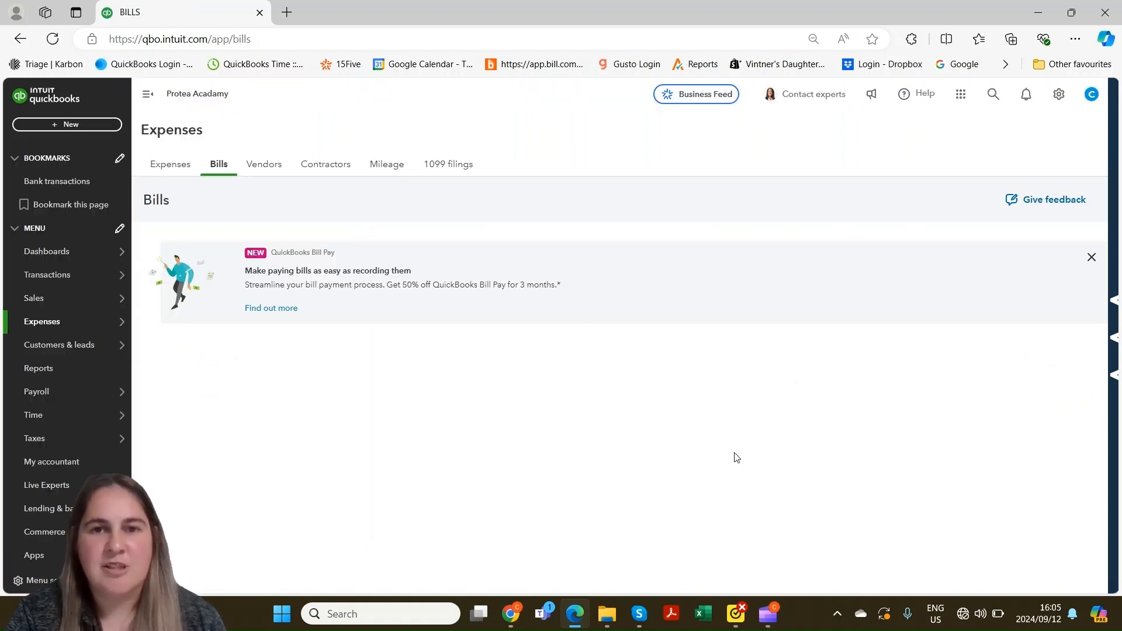
{"action": "left_click", "coordinate": [1092, 261]}
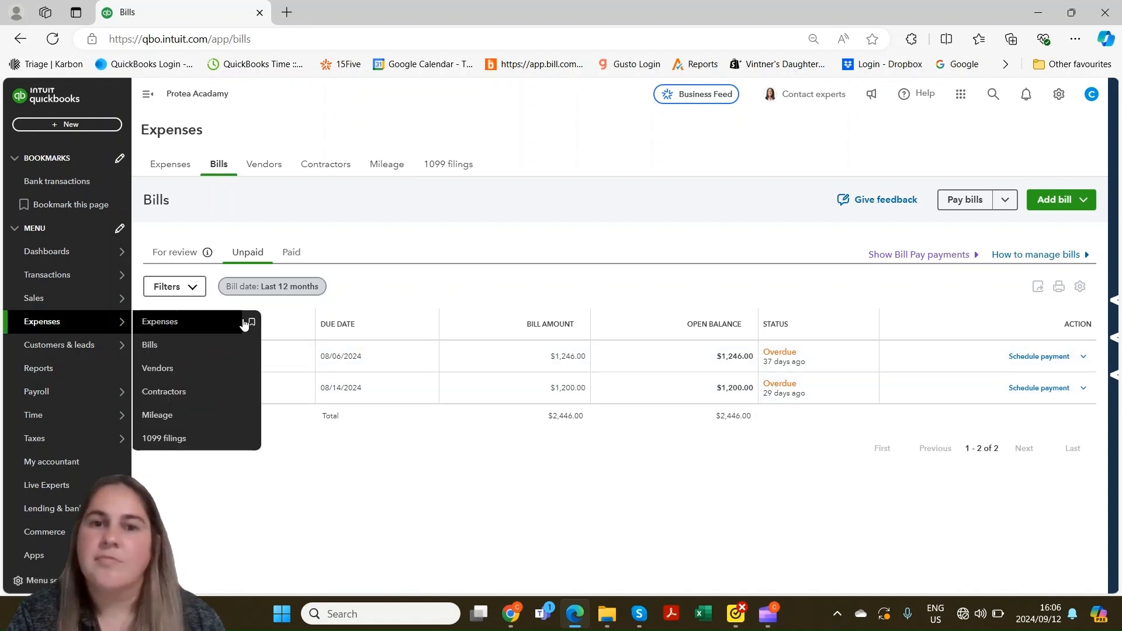
From the vendors list, start a payment to SK Associates for its 08/14/2024 bill, and close it without saving
{"action": "mouse_move", "coordinate": [114, 324]}
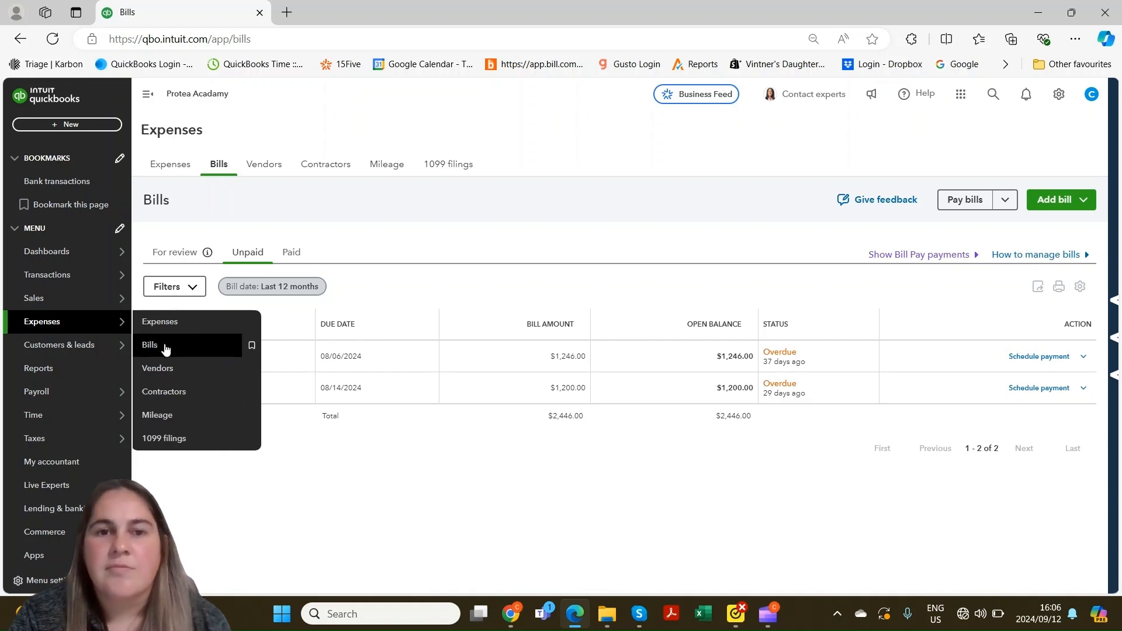
{"action": "left_click", "coordinate": [177, 368]}
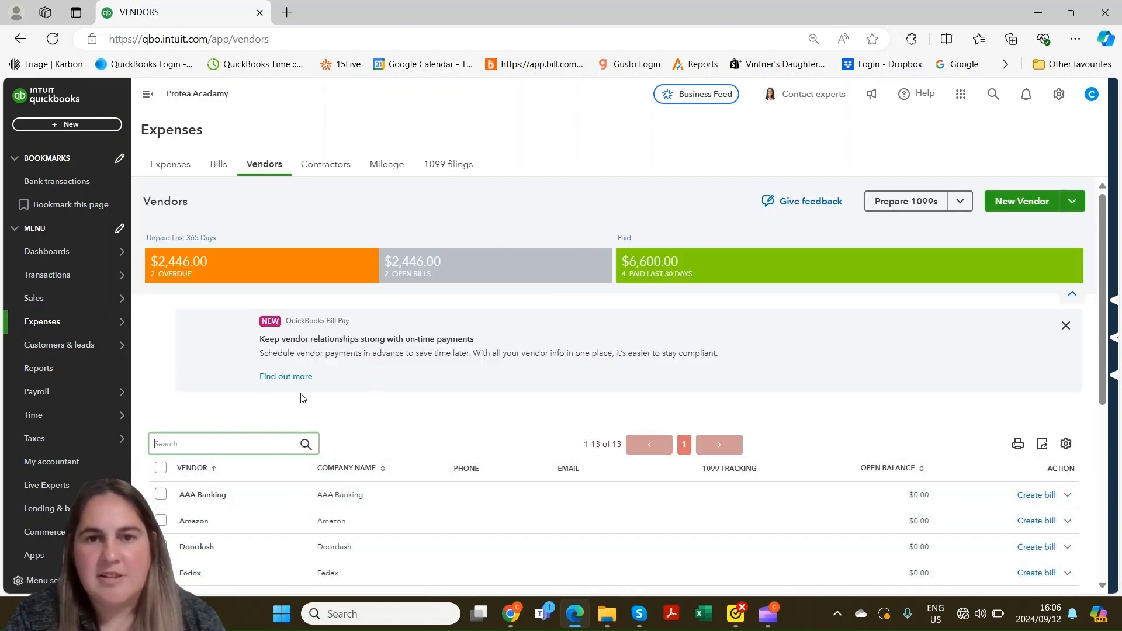
{"action": "left_click_drag", "start_coordinate": [1100, 307], "coordinate": [1096, 479]}
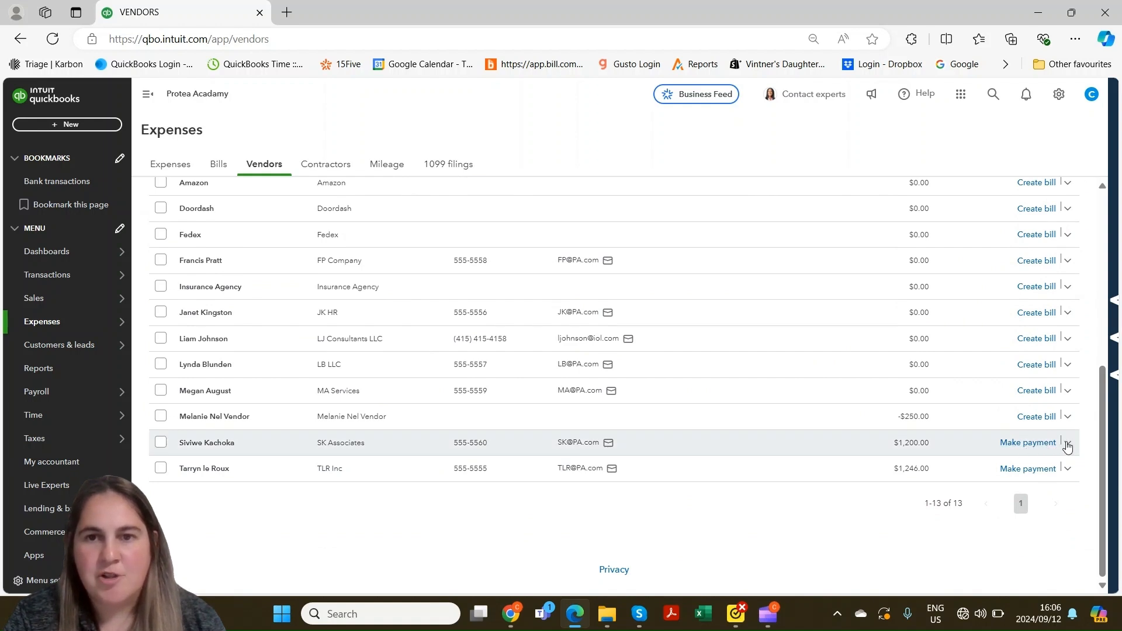
{"action": "left_click", "coordinate": [1041, 446]}
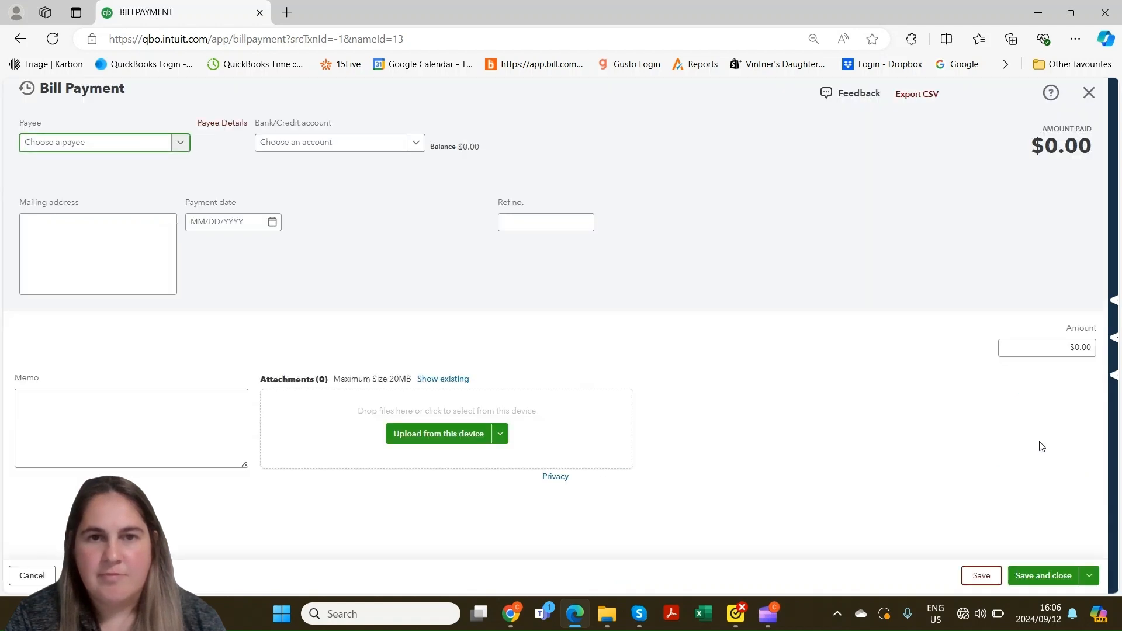
{"action": "left_click", "coordinate": [30, 458]}
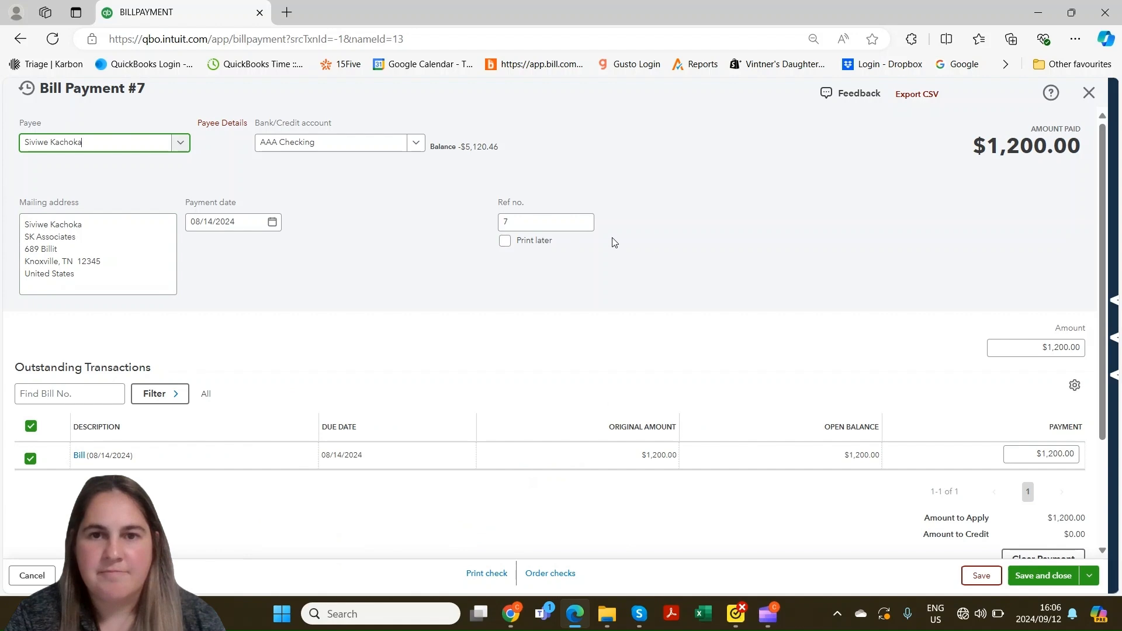
{"action": "left_click", "coordinate": [1091, 94]}
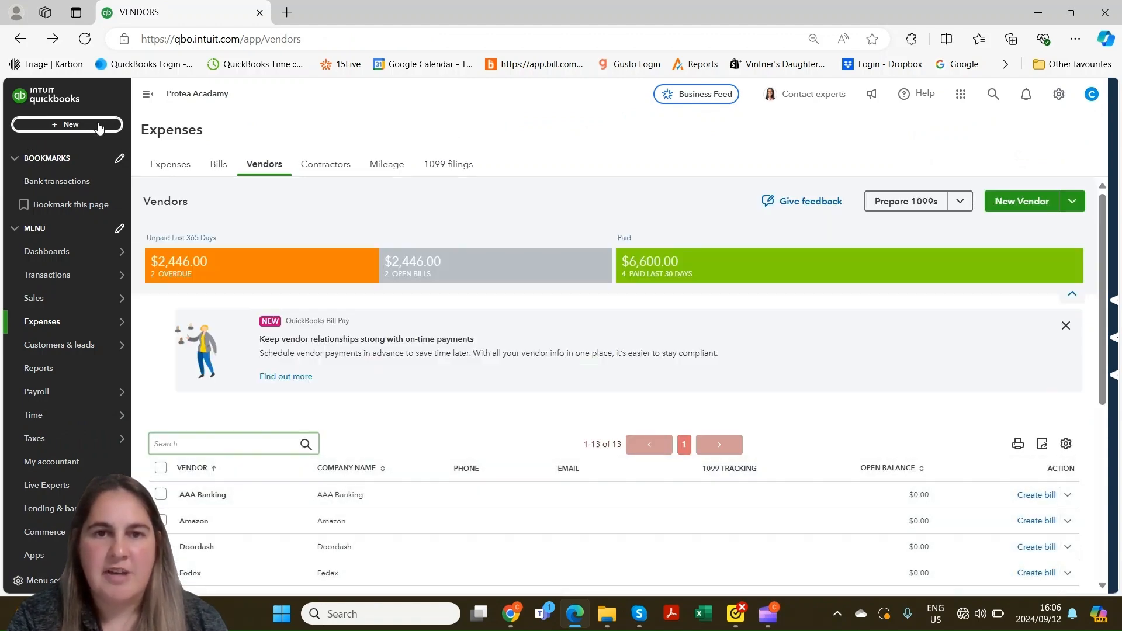
Create a check with the SK Associates vendor as payee, add its $1,200 bill, and close the bill payment without saving
{"action": "left_click", "coordinate": [98, 125]}
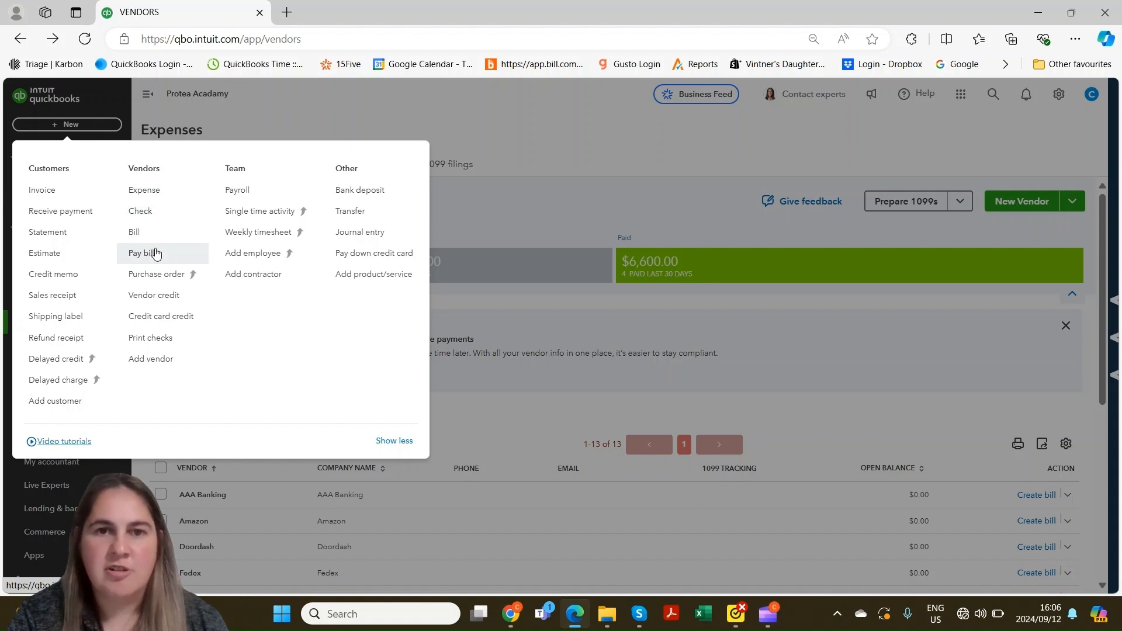
{"action": "left_click", "coordinate": [147, 216]}
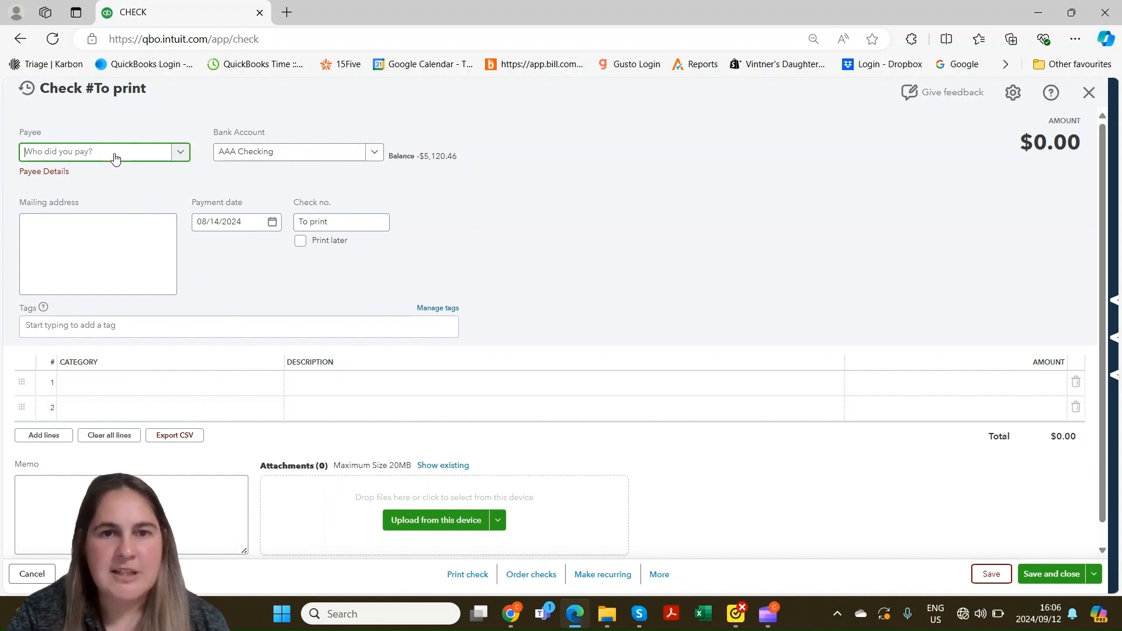
{"action": "type", "text": "sivi"}
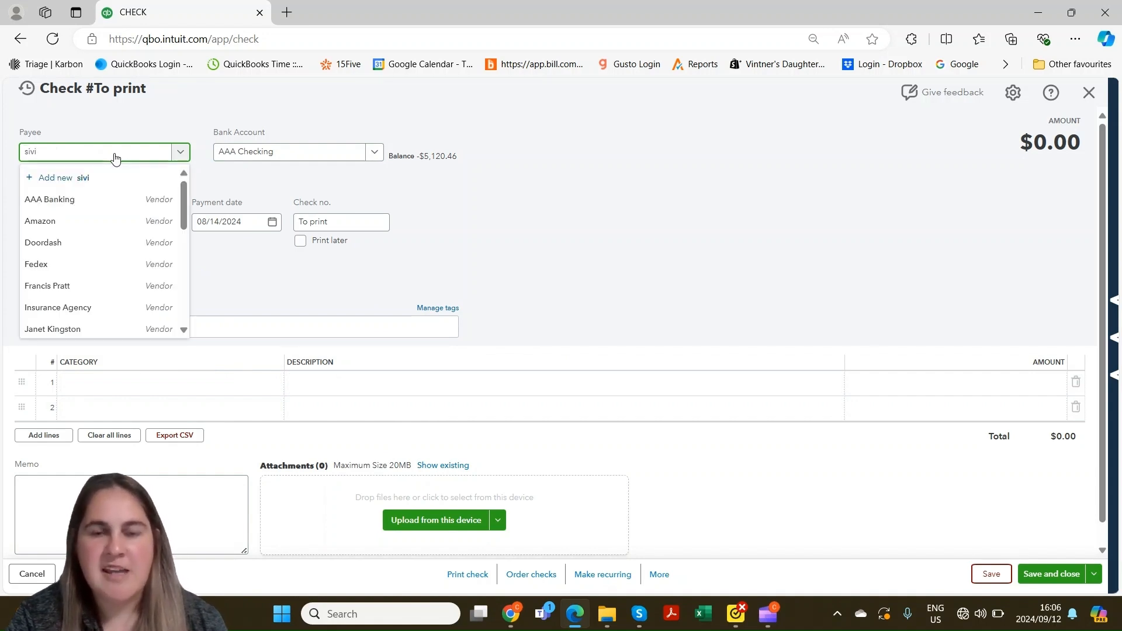
{"action": "left_click", "coordinate": [121, 202]}
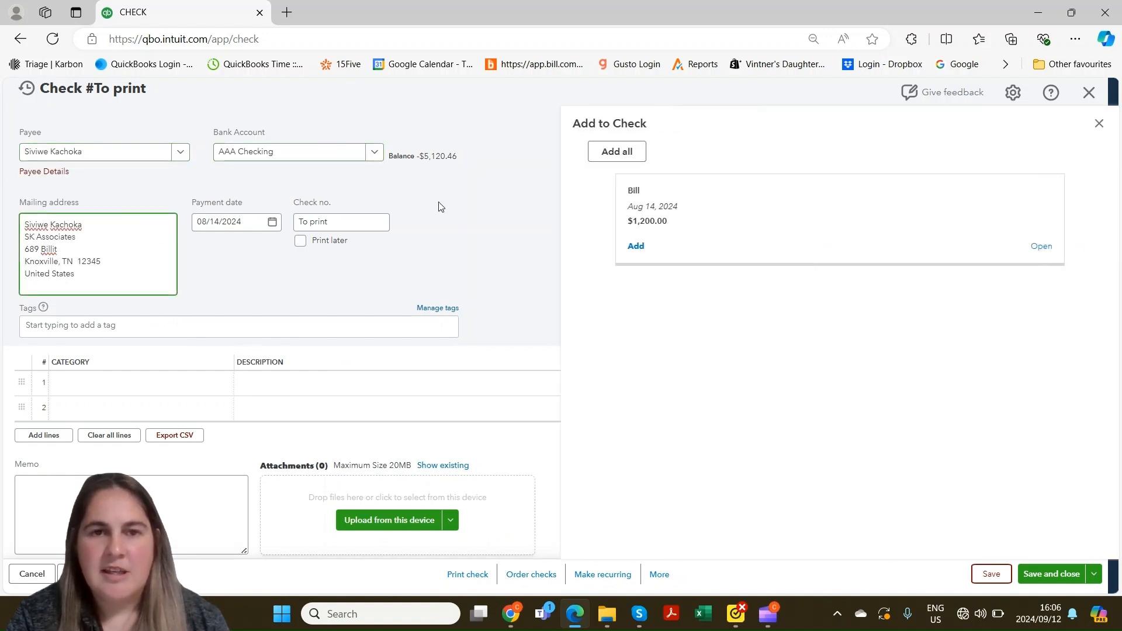
{"action": "left_click", "coordinate": [636, 246]}
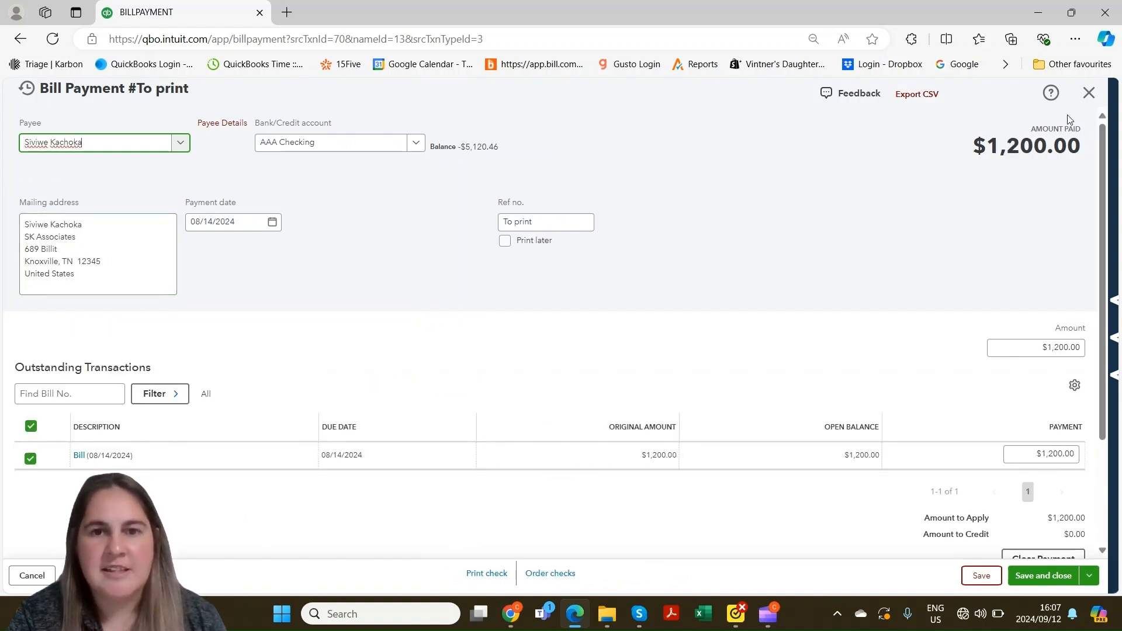
{"action": "left_click", "coordinate": [1097, 93]}
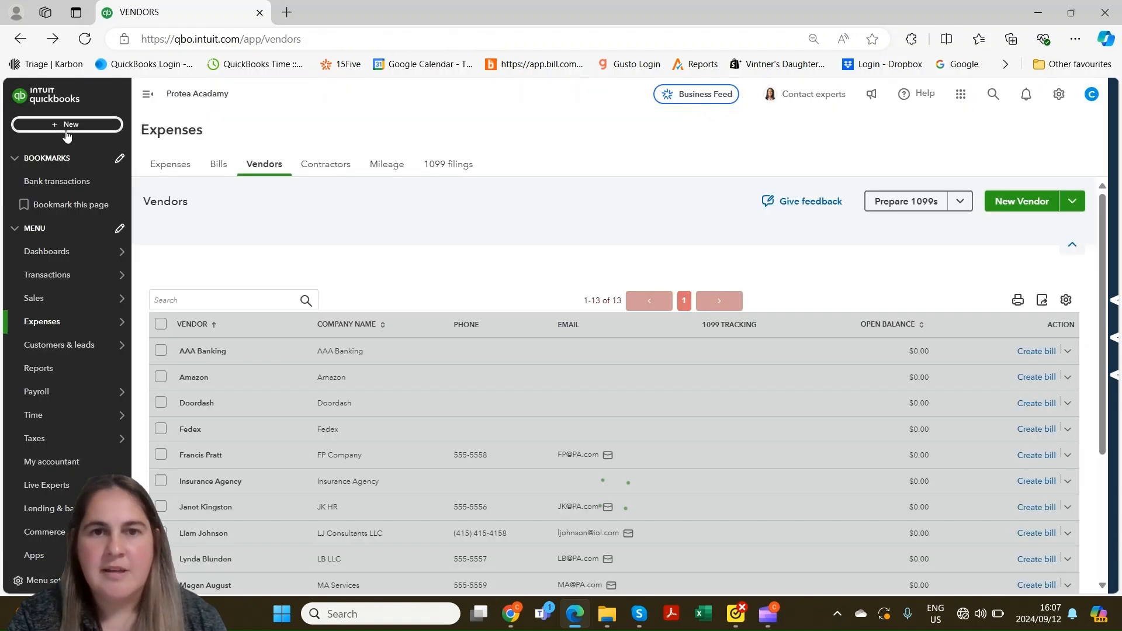
Start another new check and choose the SK Associates vendor as its payee
{"action": "left_click", "coordinate": [68, 125]}
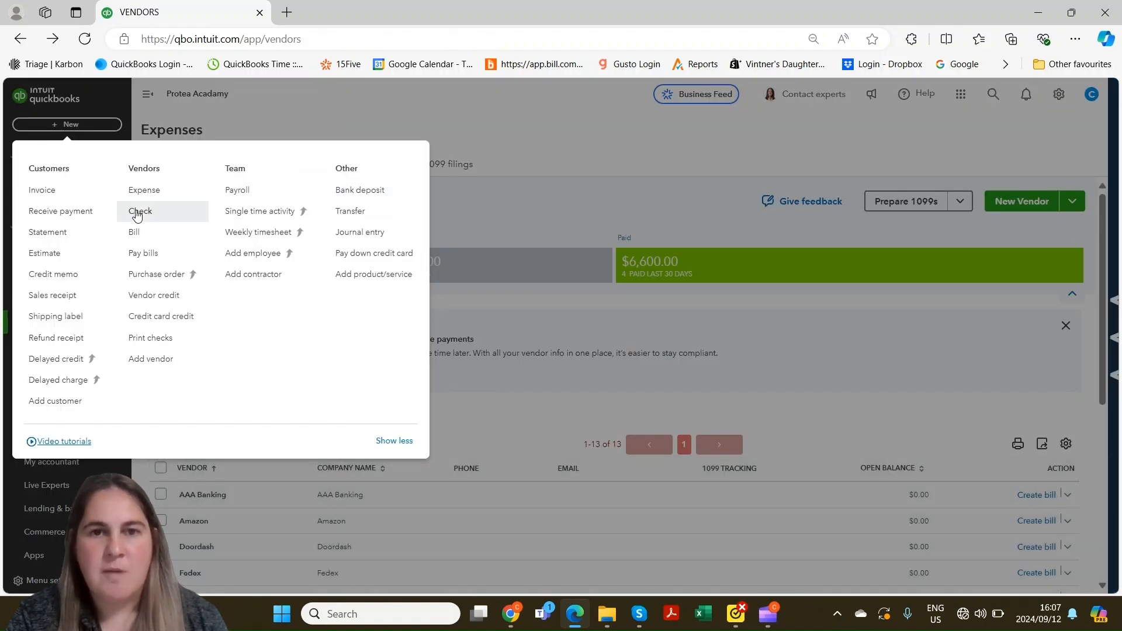
{"action": "left_click", "coordinate": [136, 213]}
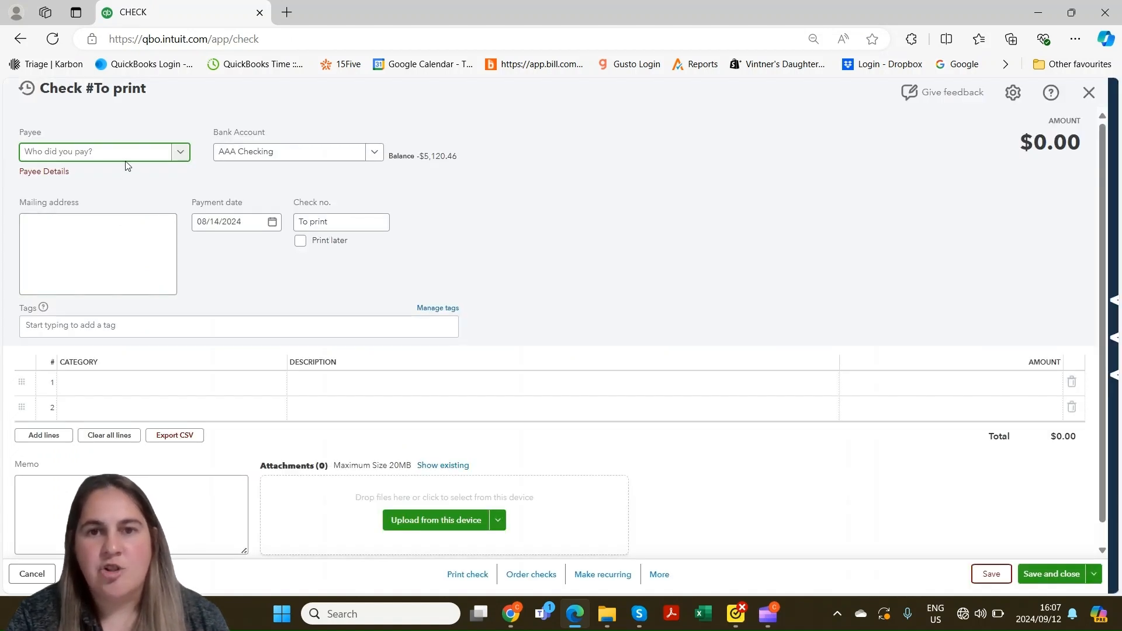
{"action": "type", "text": "sivi"}
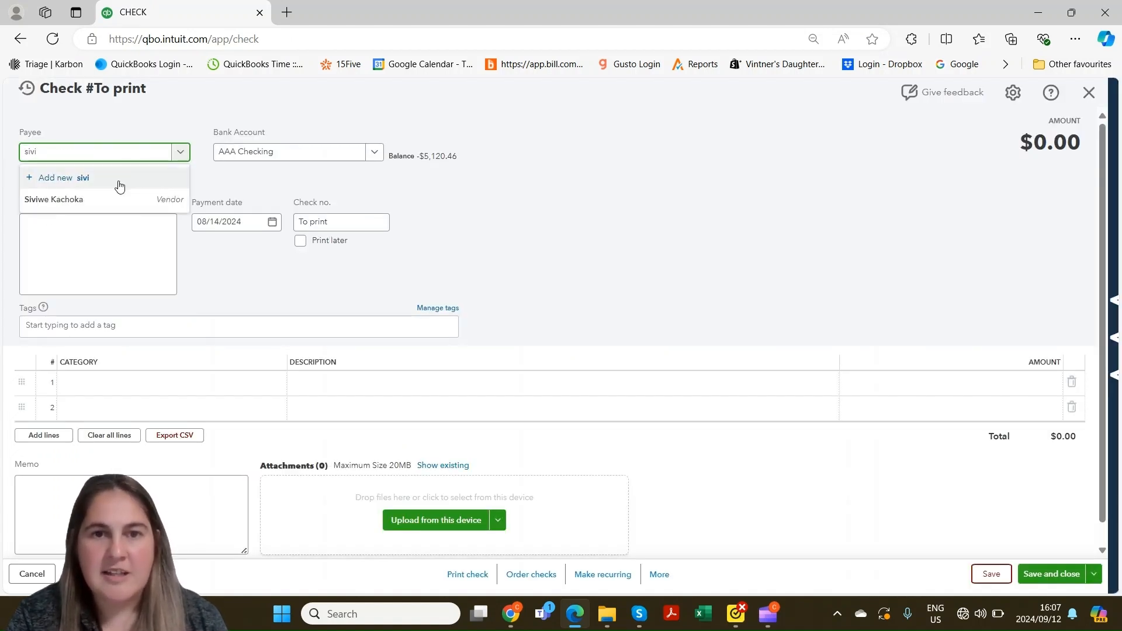
{"action": "left_click", "coordinate": [123, 199]}
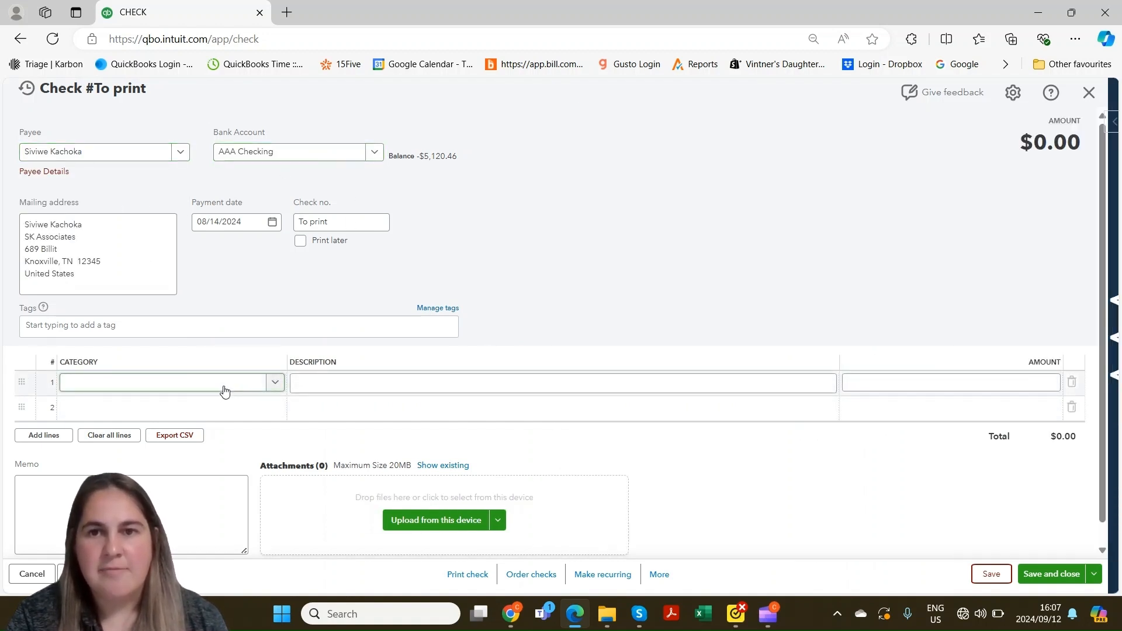
Fill the check's first line with category Advertising & marketing:Social media, description "Reimbursmenet" and amount $500.00
{"action": "left_click", "coordinate": [276, 383]}
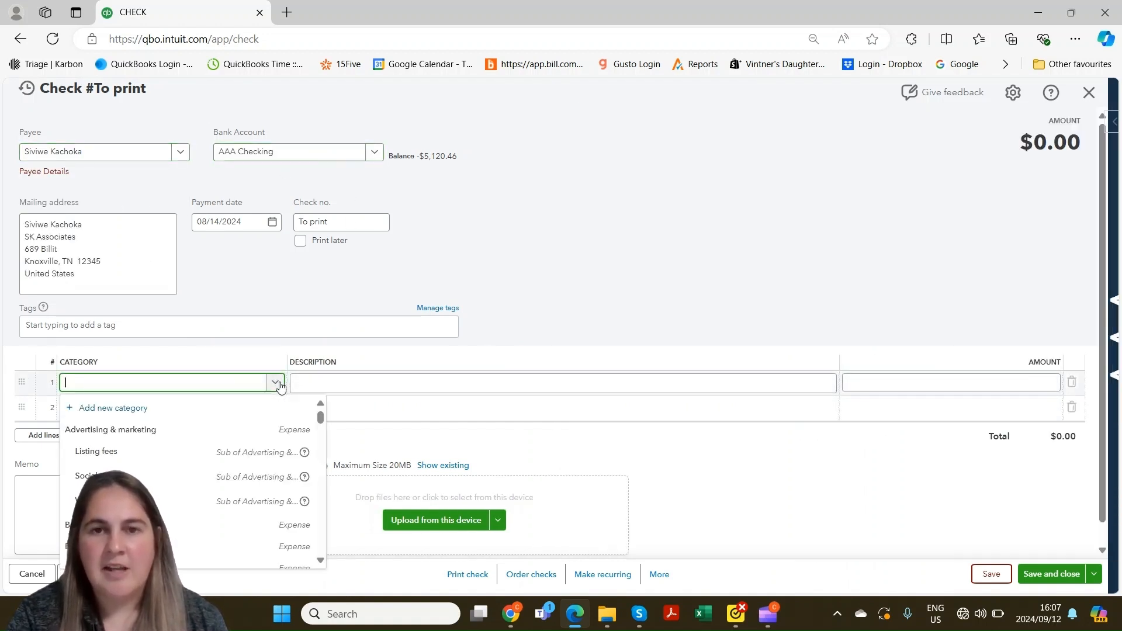
{"action": "left_click", "coordinate": [253, 476]}
{"action": "left_click", "coordinate": [342, 388]}
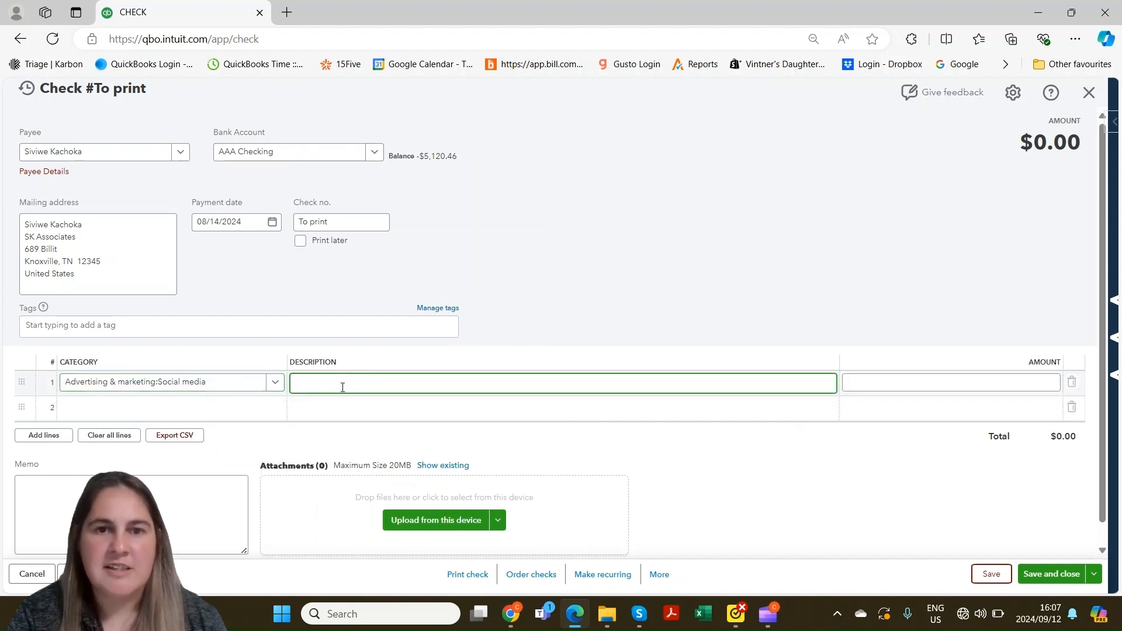
{"action": "type", "text": "Reimbursmenet"}
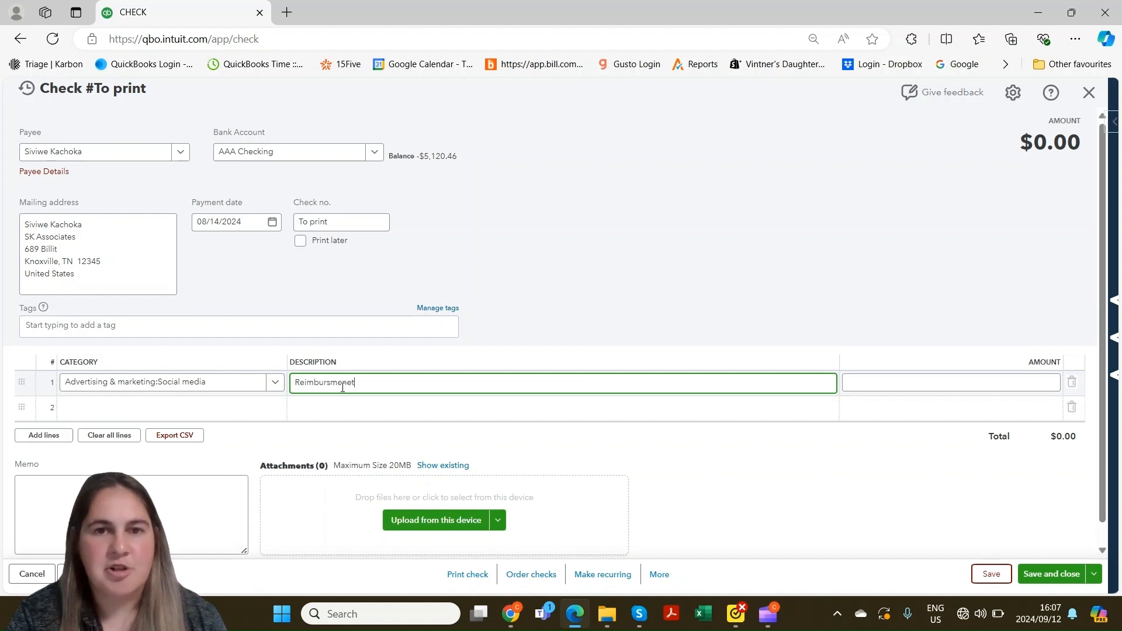
{"action": "key", "text": "Tab"}
{"action": "type", "text": "500"}
{"action": "key", "text": "Tab"}
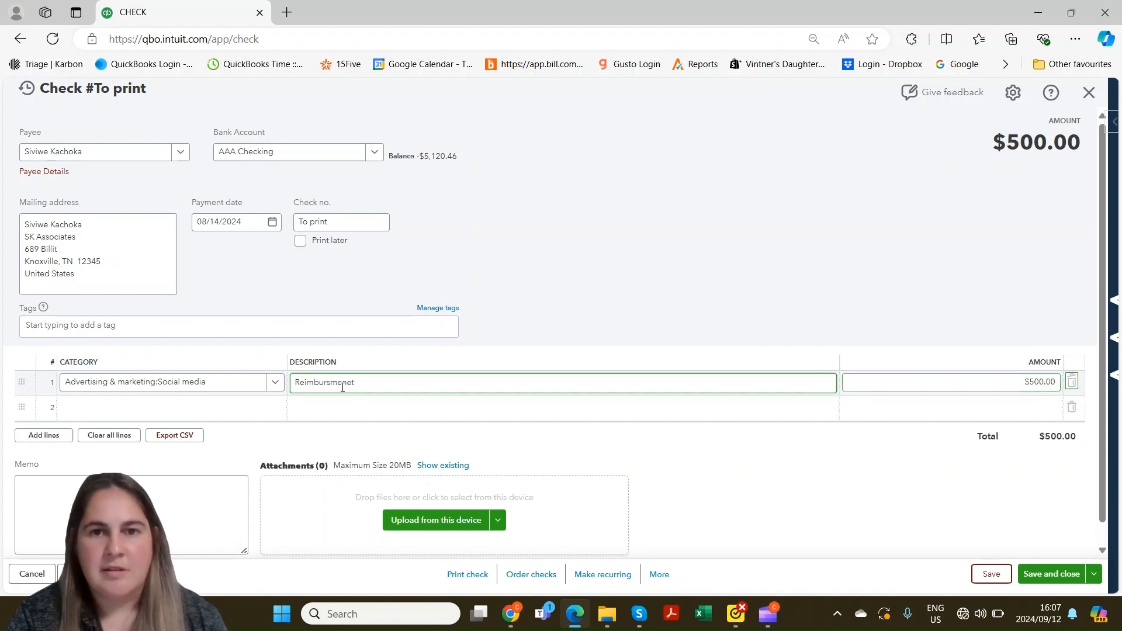
Save the check with its memo left blank and close the check form
{"action": "left_click", "coordinate": [182, 502]}
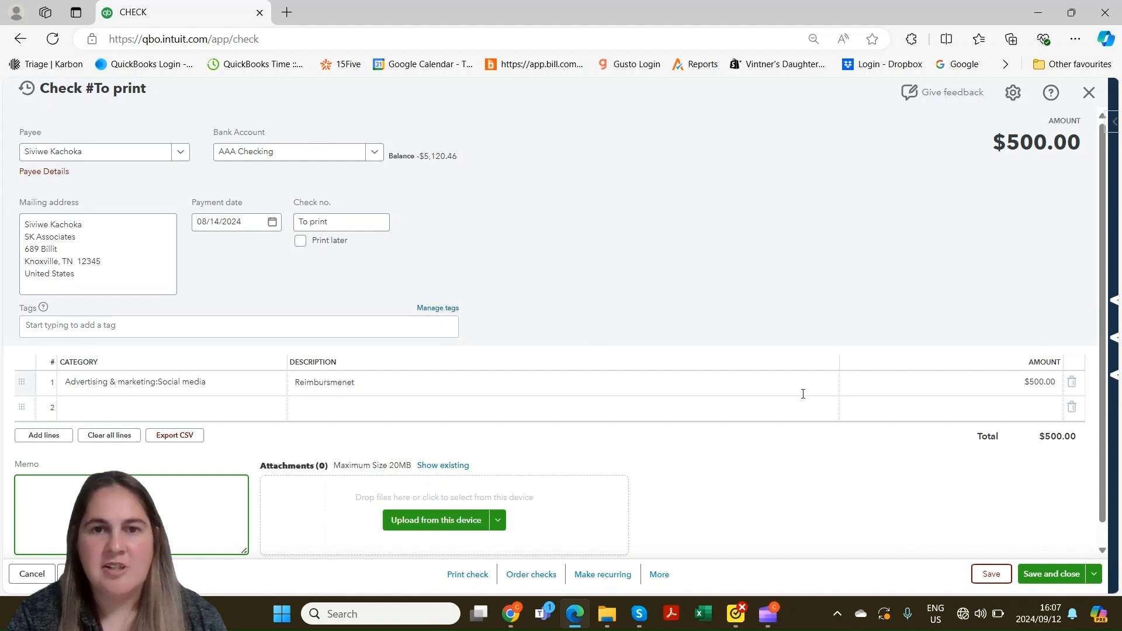
{"action": "left_click", "coordinate": [1051, 575]}
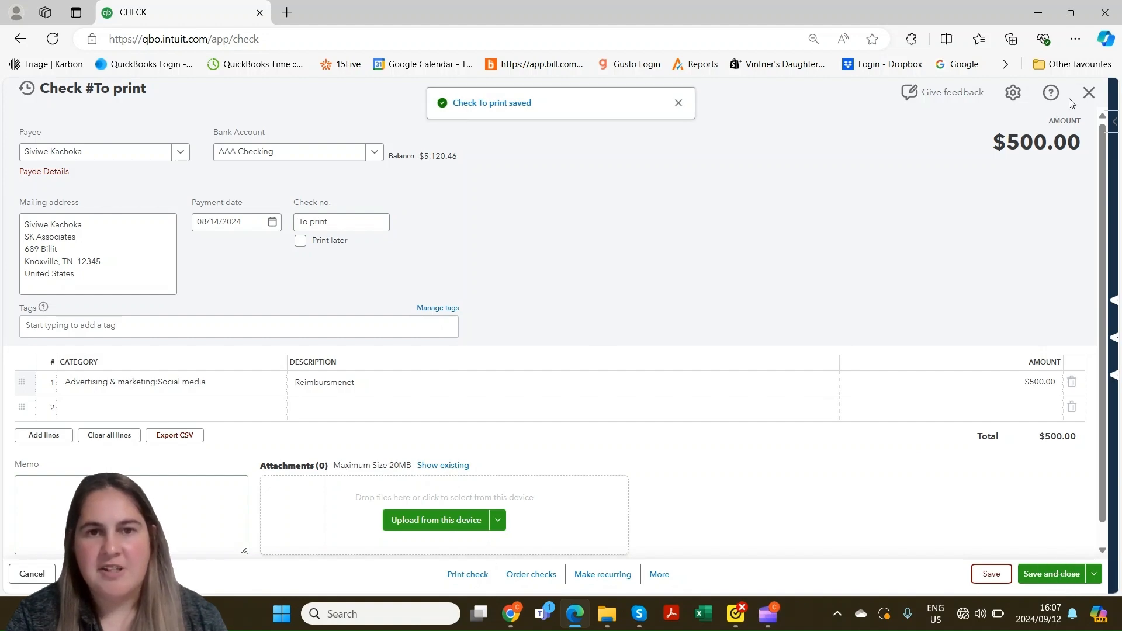
{"action": "left_click", "coordinate": [1089, 92]}
Find the SK Associates vendor in the vendors list and open its record to review its transactions
{"action": "mouse_move", "coordinate": [56, 324]}
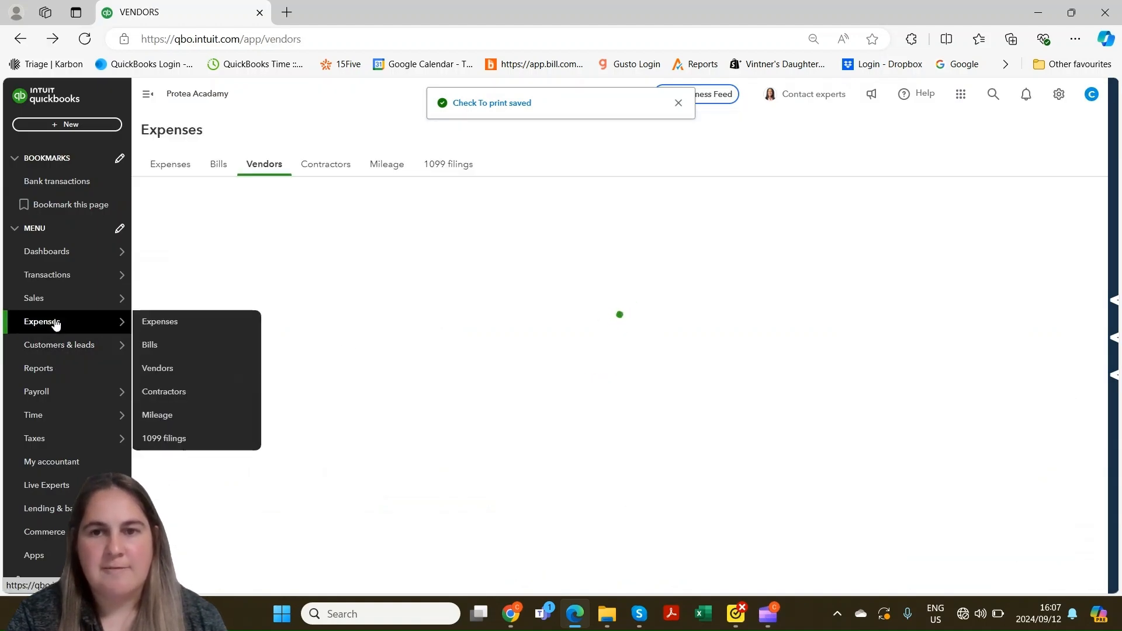
{"action": "left_click", "coordinate": [184, 366]}
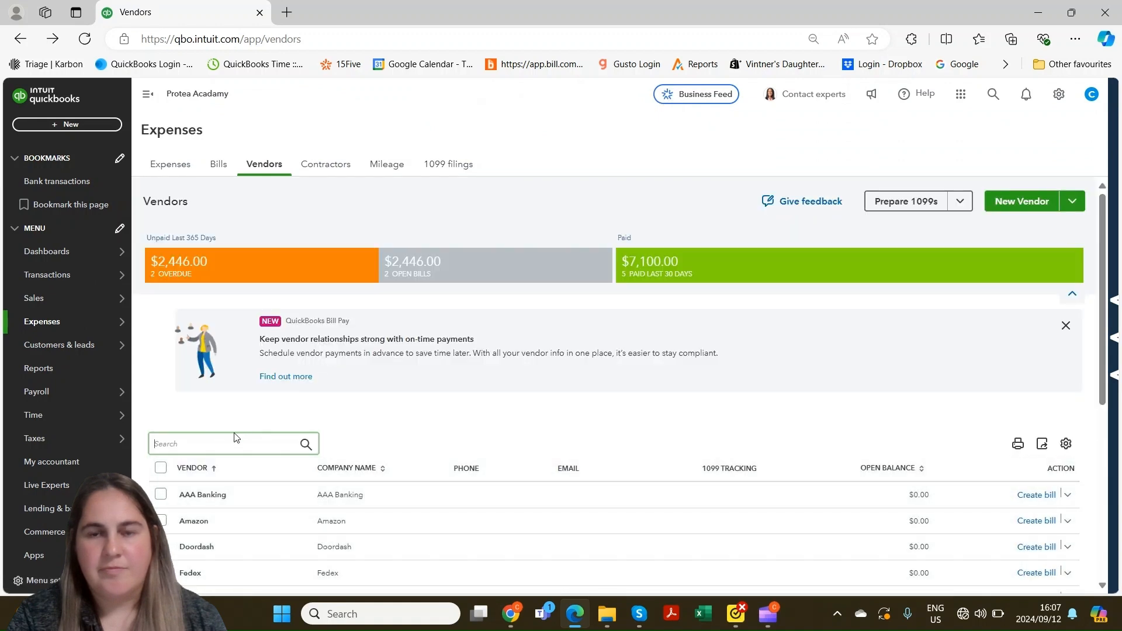
{"action": "type", "text": "sivi"}
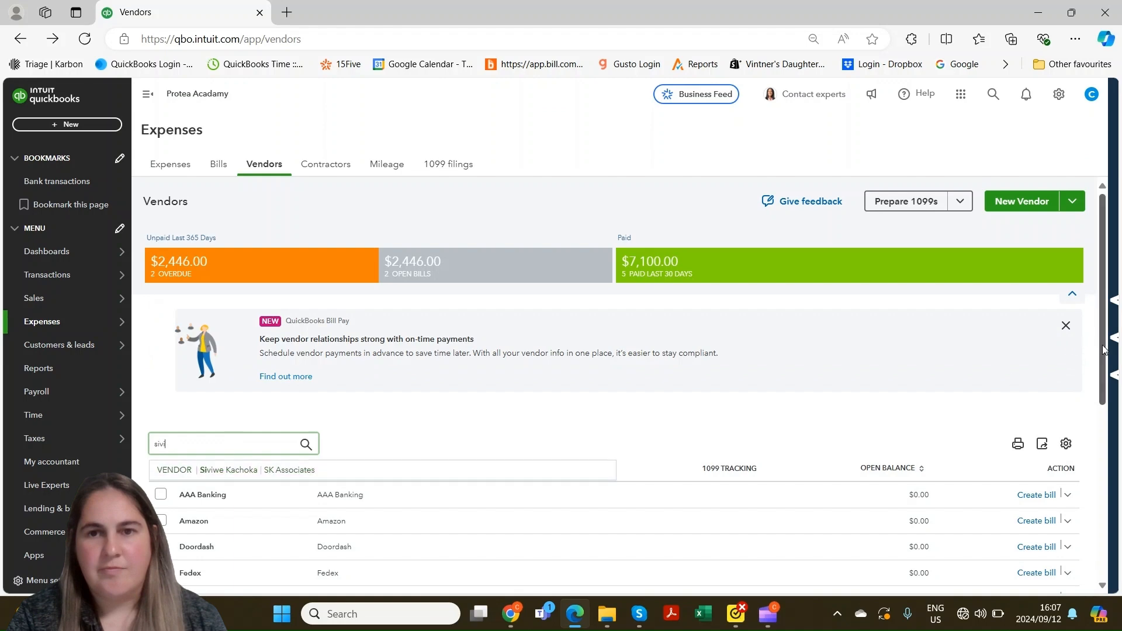
{"action": "scroll", "coordinate": [605, 519], "scroll_direction": "down", "scroll_amount": 5}
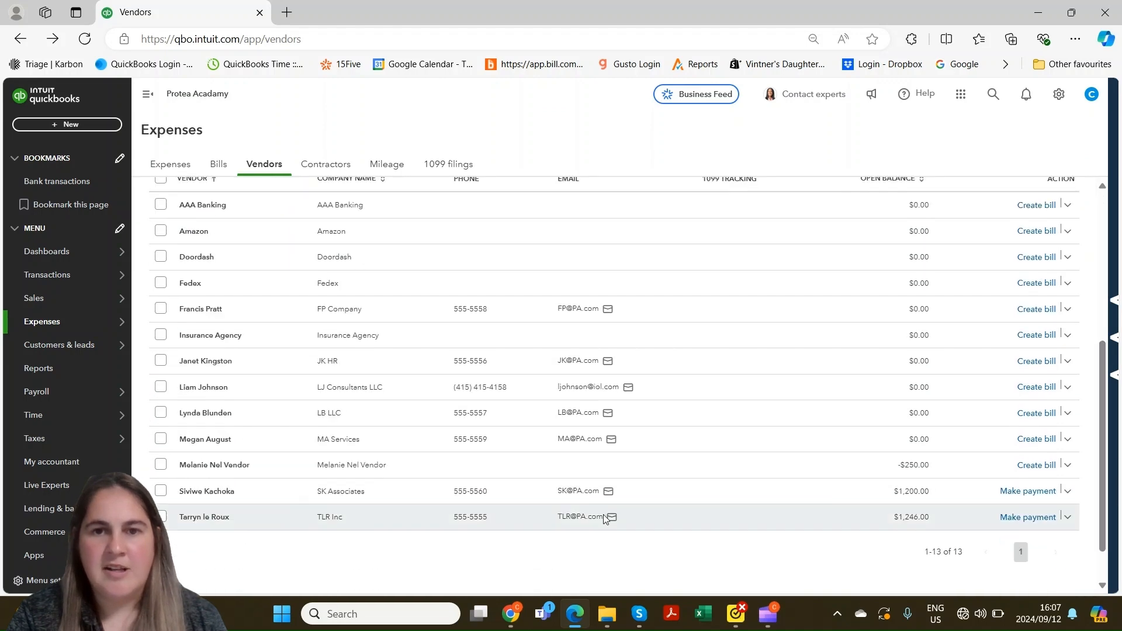
{"action": "left_click", "coordinate": [735, 496]}
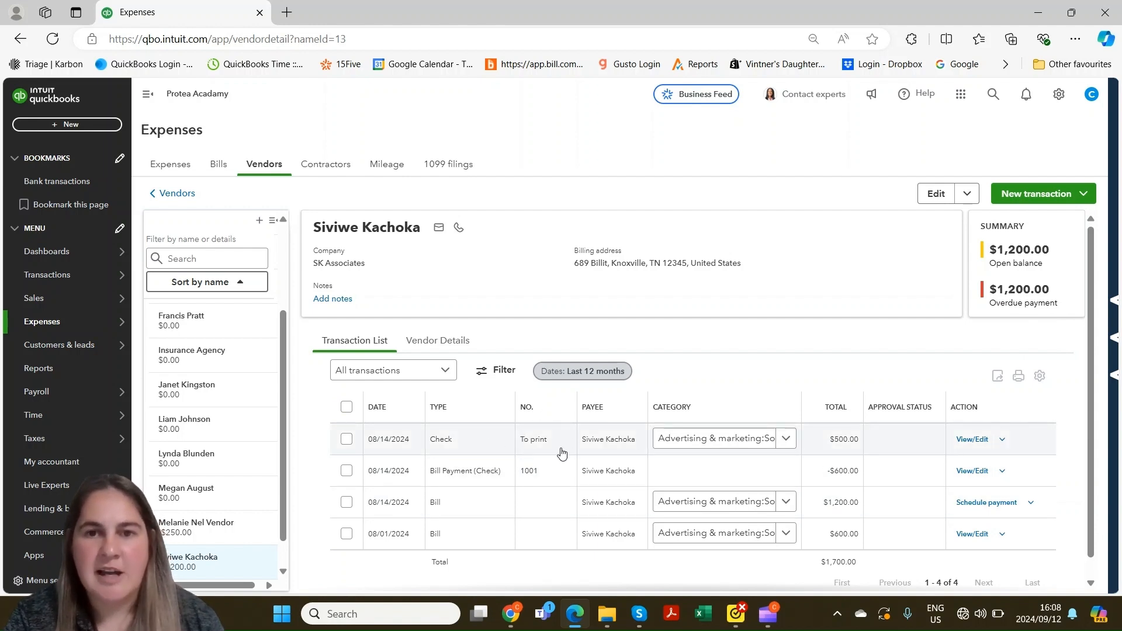
View the Print Checks page for the AAA Checking account, close it, and go to the dashboard's home page
{"action": "left_click", "coordinate": [108, 125]}
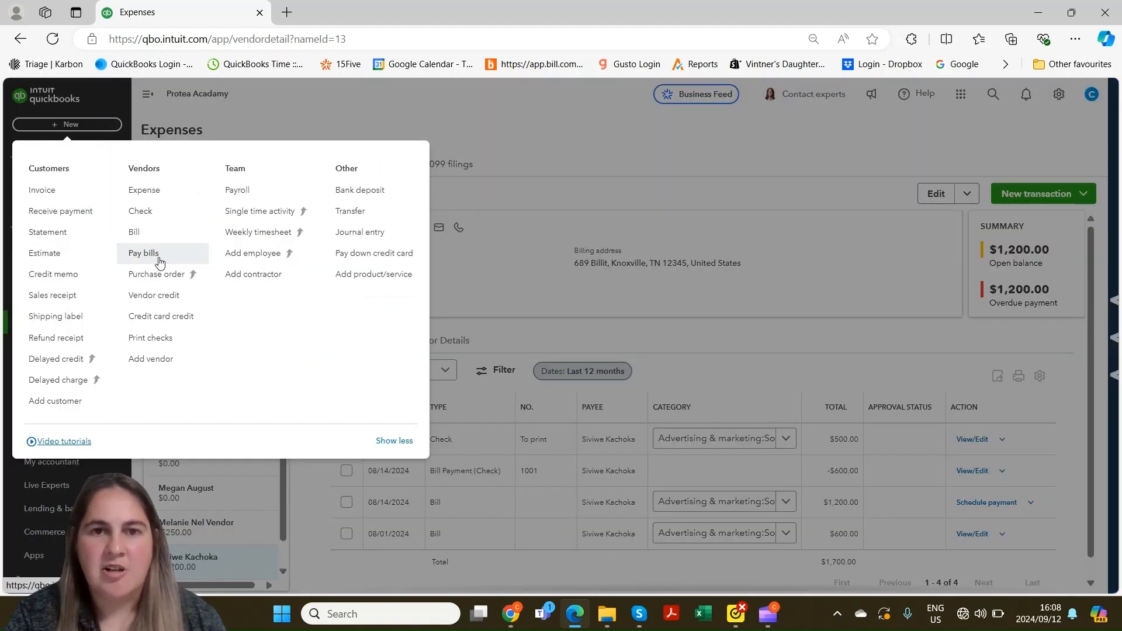
{"action": "left_click", "coordinate": [159, 340]}
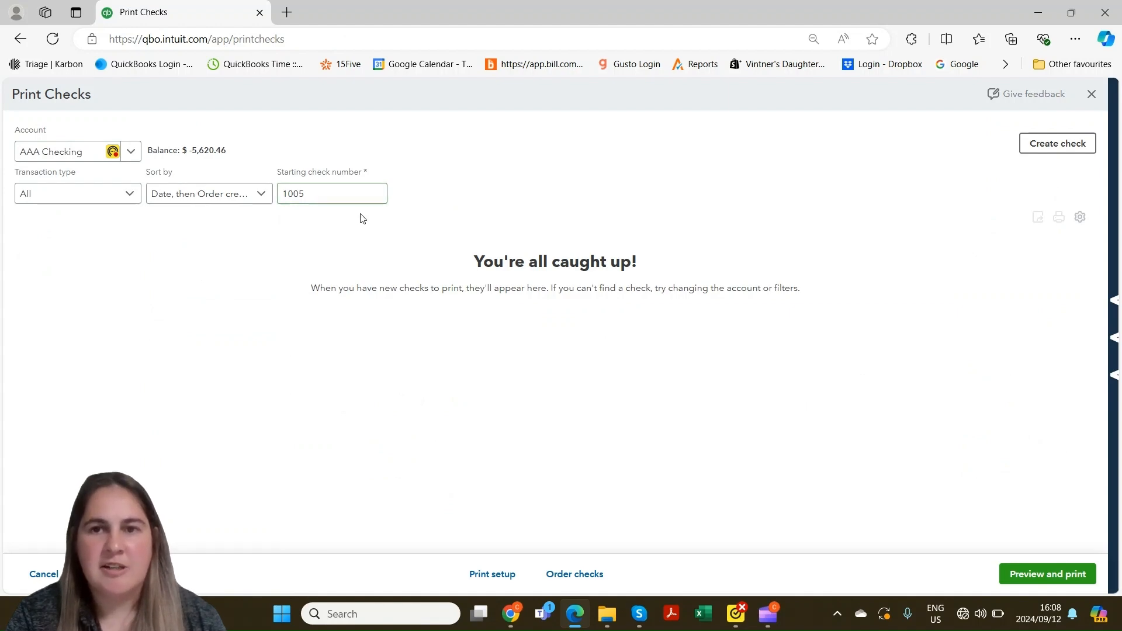
{"action": "left_click", "coordinate": [1091, 94]}
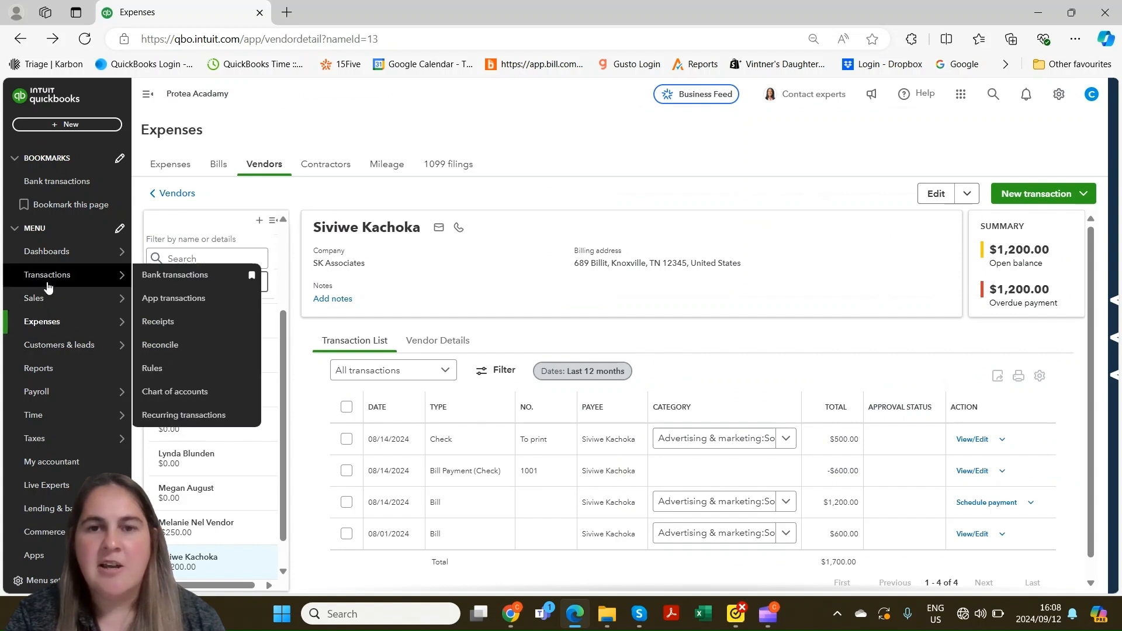
{"action": "left_click", "coordinate": [55, 252]}
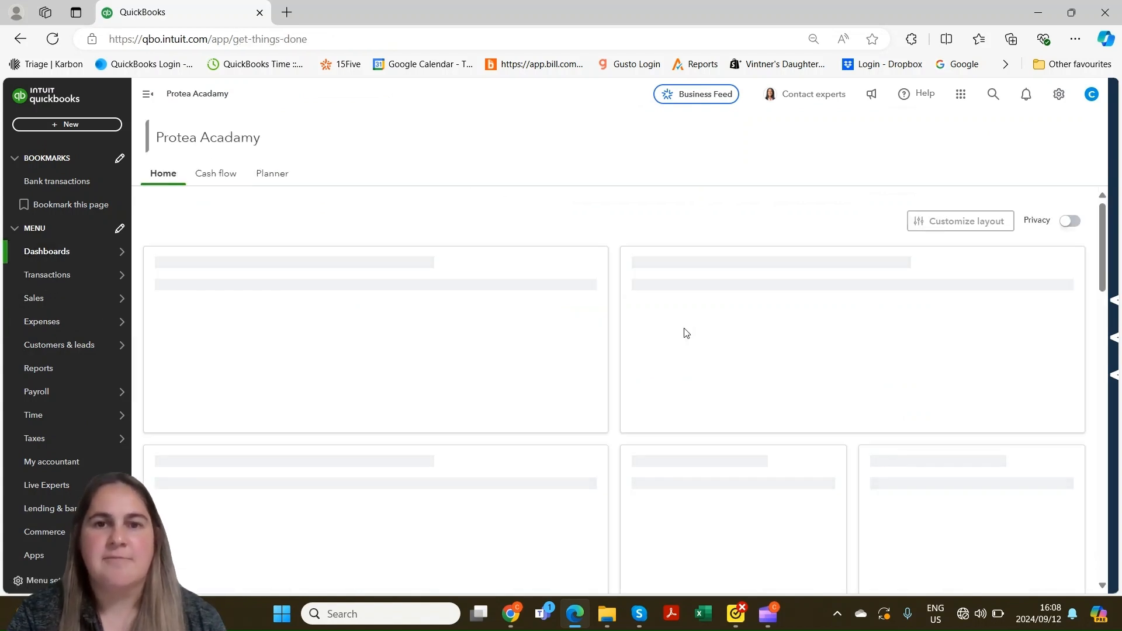